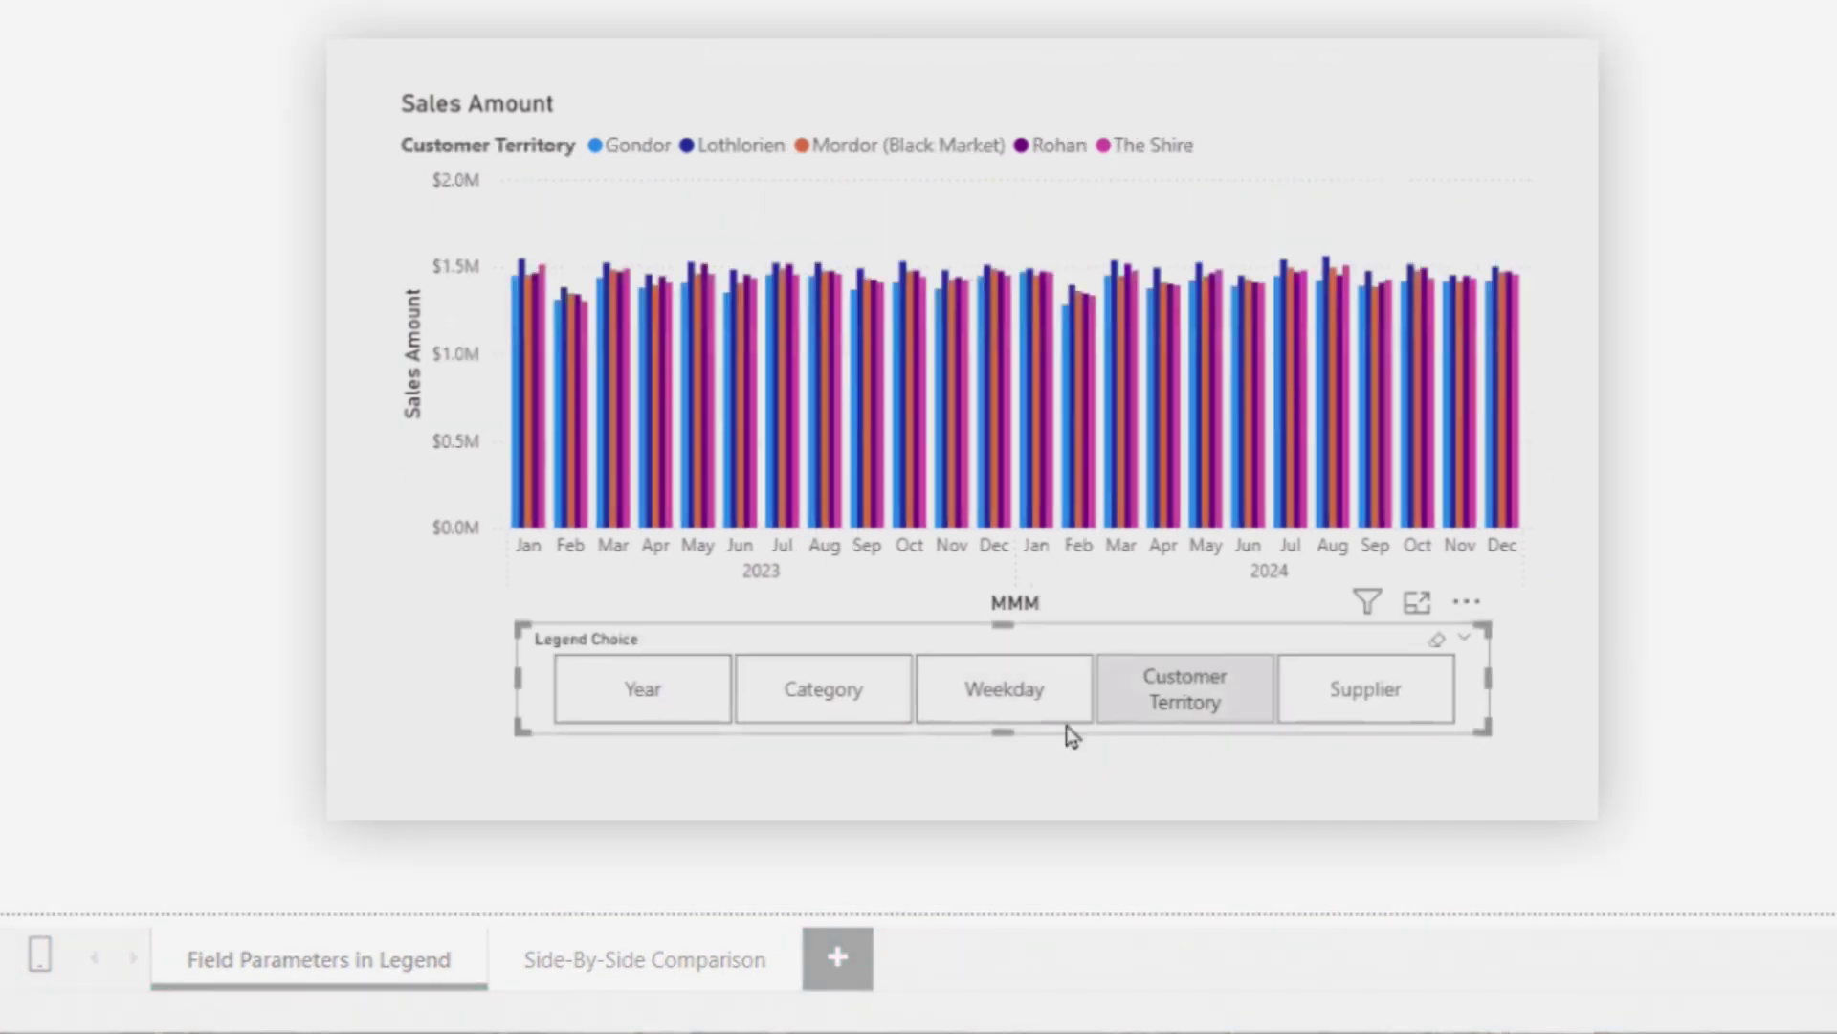
Cycle the chart legend through Weekday, Category and Year, ending back on Category
{"action": "left_click", "coordinate": [952, 717]}
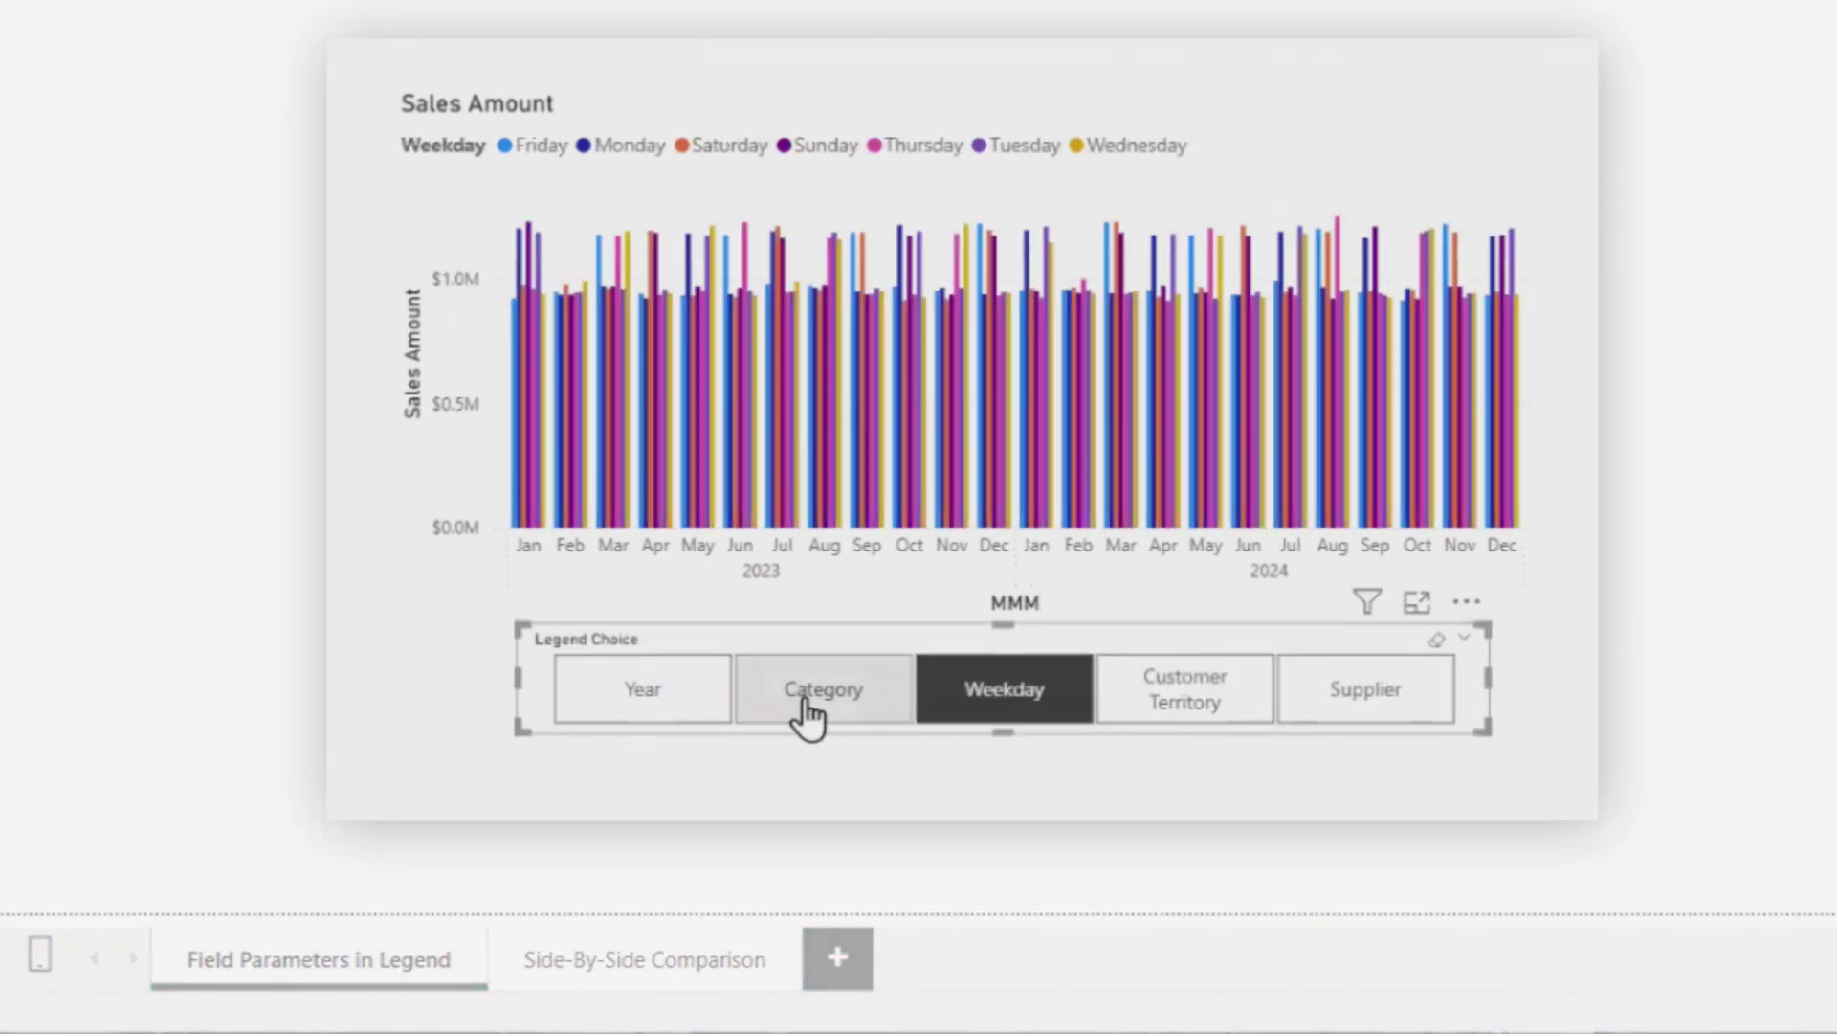
{"action": "left_click", "coordinate": [808, 716]}
{"action": "left_click", "coordinate": [622, 689]}
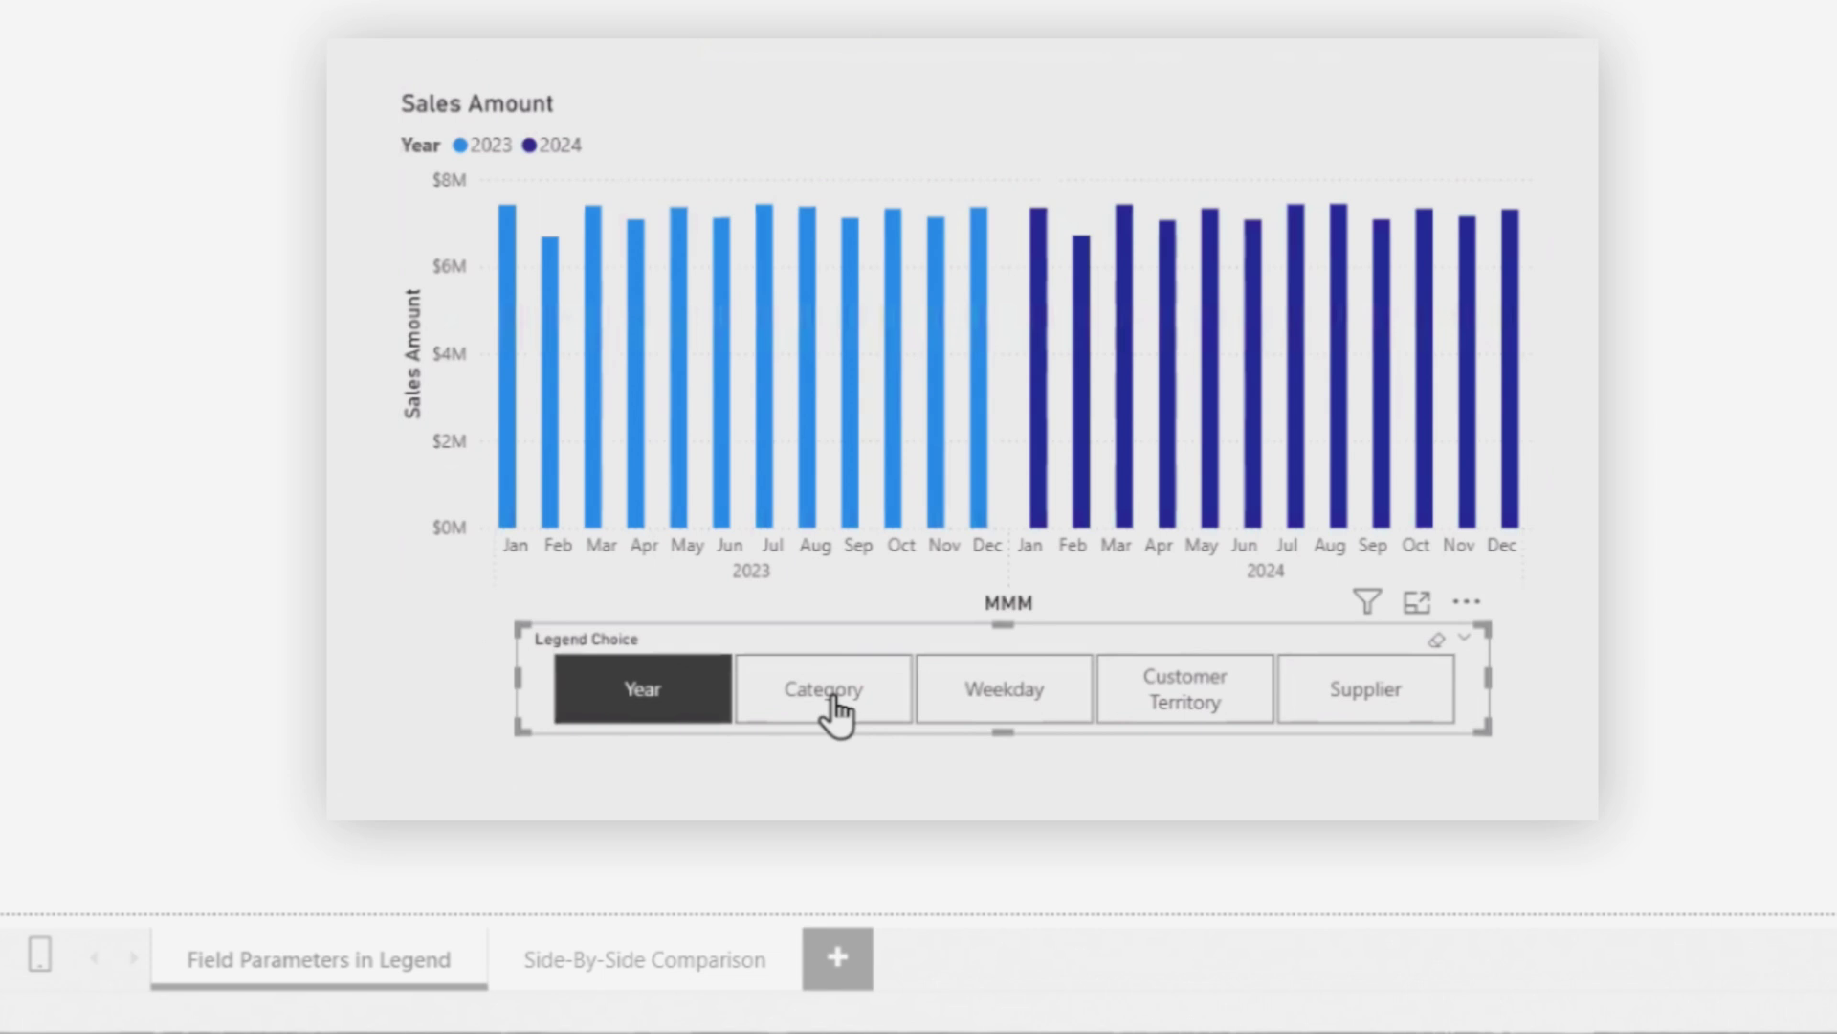
{"action": "left_click", "coordinate": [836, 713]}
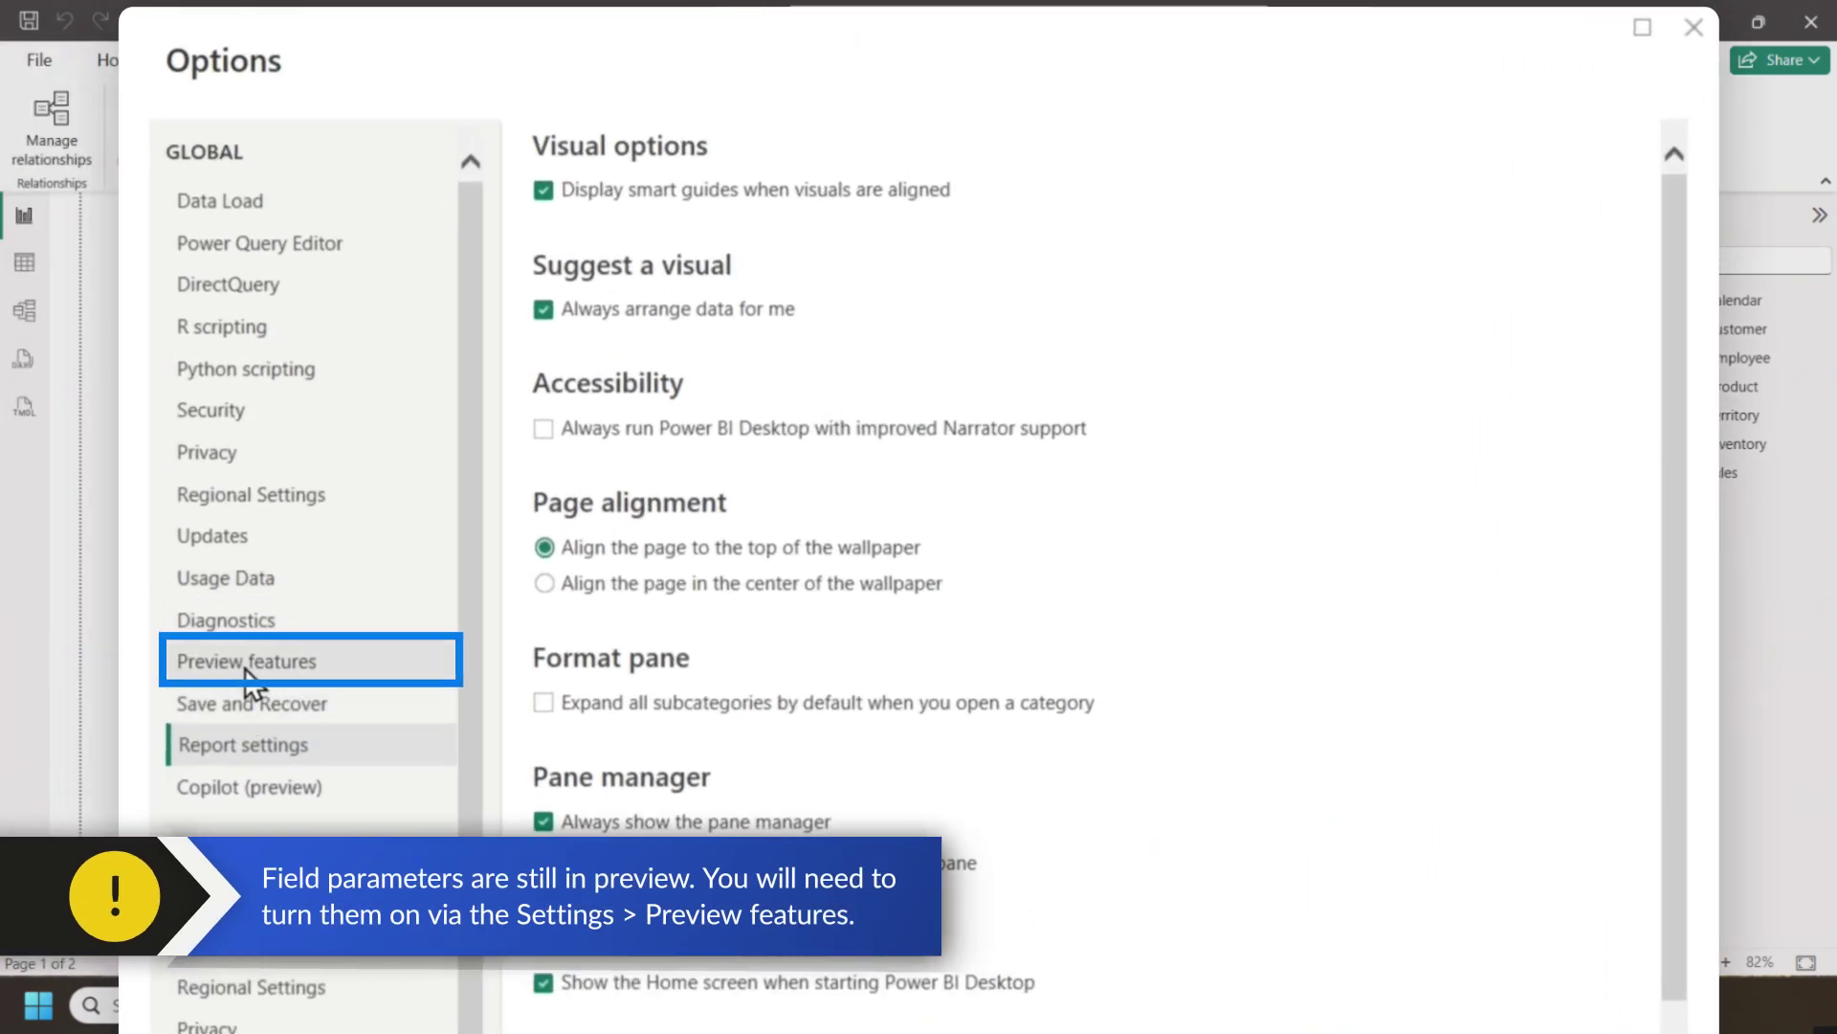
Check the Field parameters setting on the Options Preview features page
{"action": "left_click", "coordinate": [245, 671]}
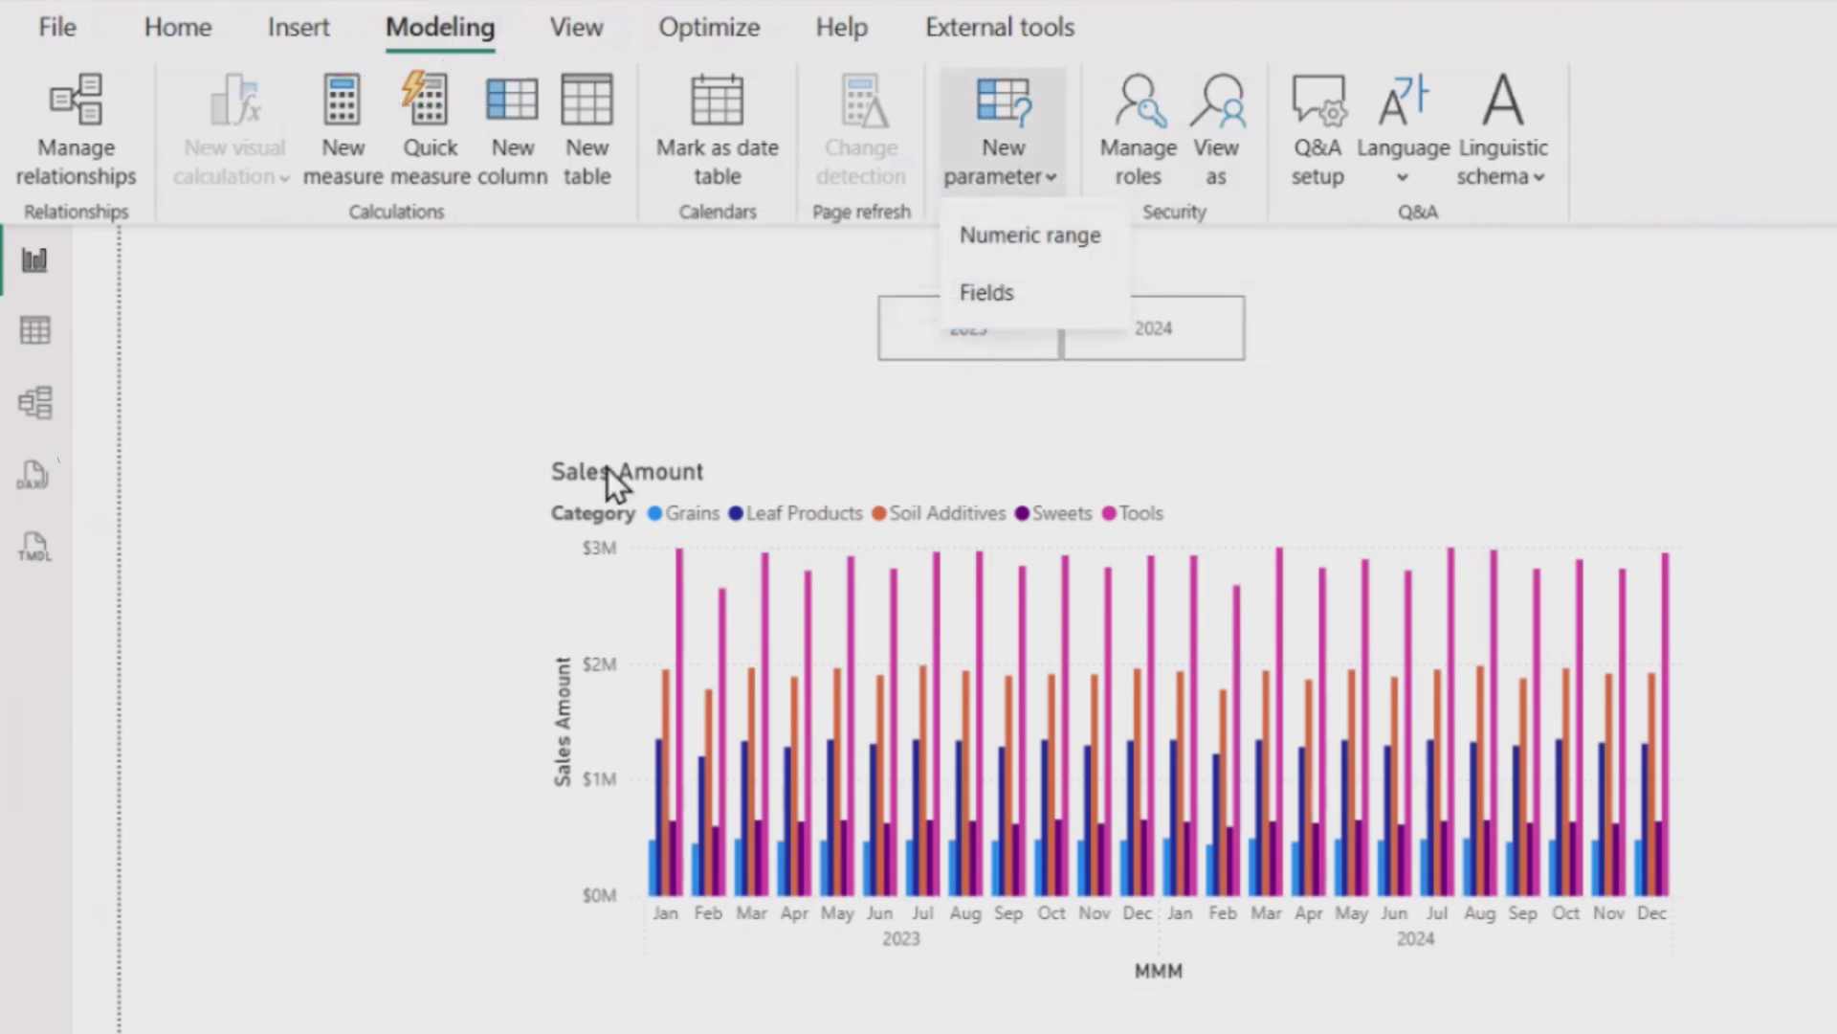
From Report view, start a new Fields parameter and select its default name for replacing
{"action": "left_click", "coordinate": [38, 407]}
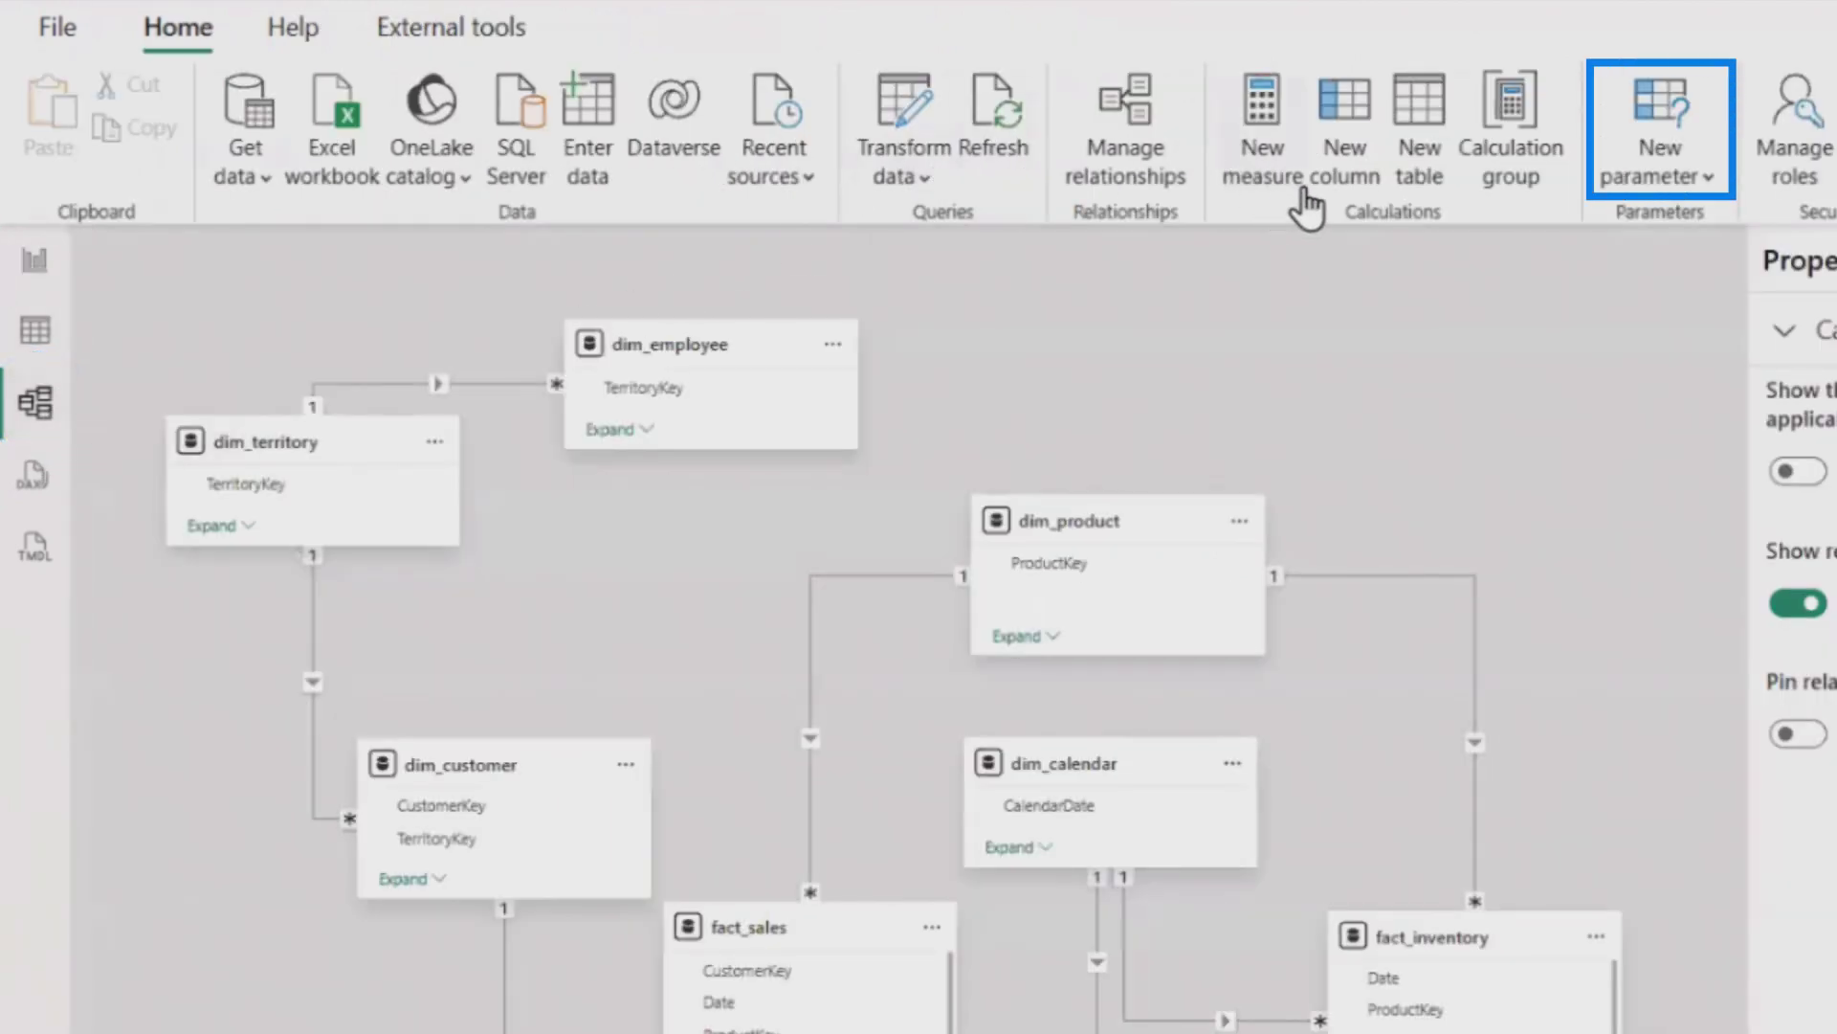
{"action": "left_click", "coordinate": [1654, 181]}
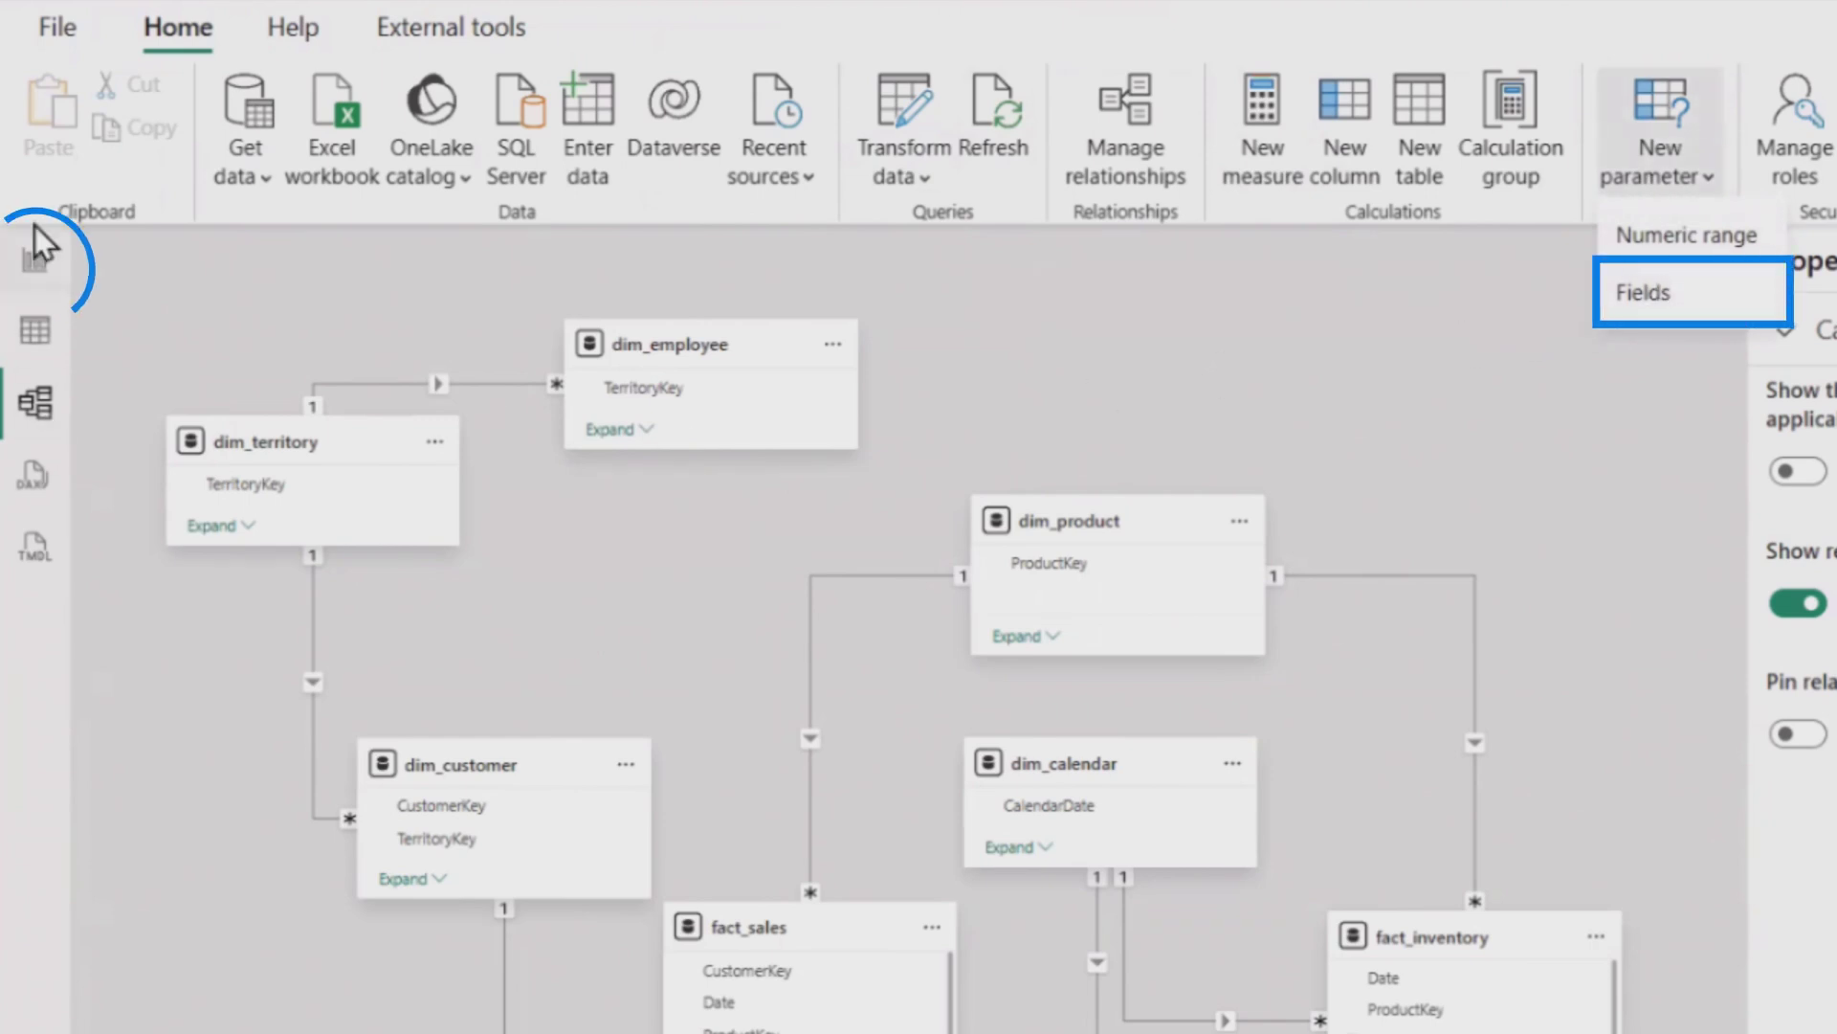
{"action": "left_click", "coordinate": [35, 273]}
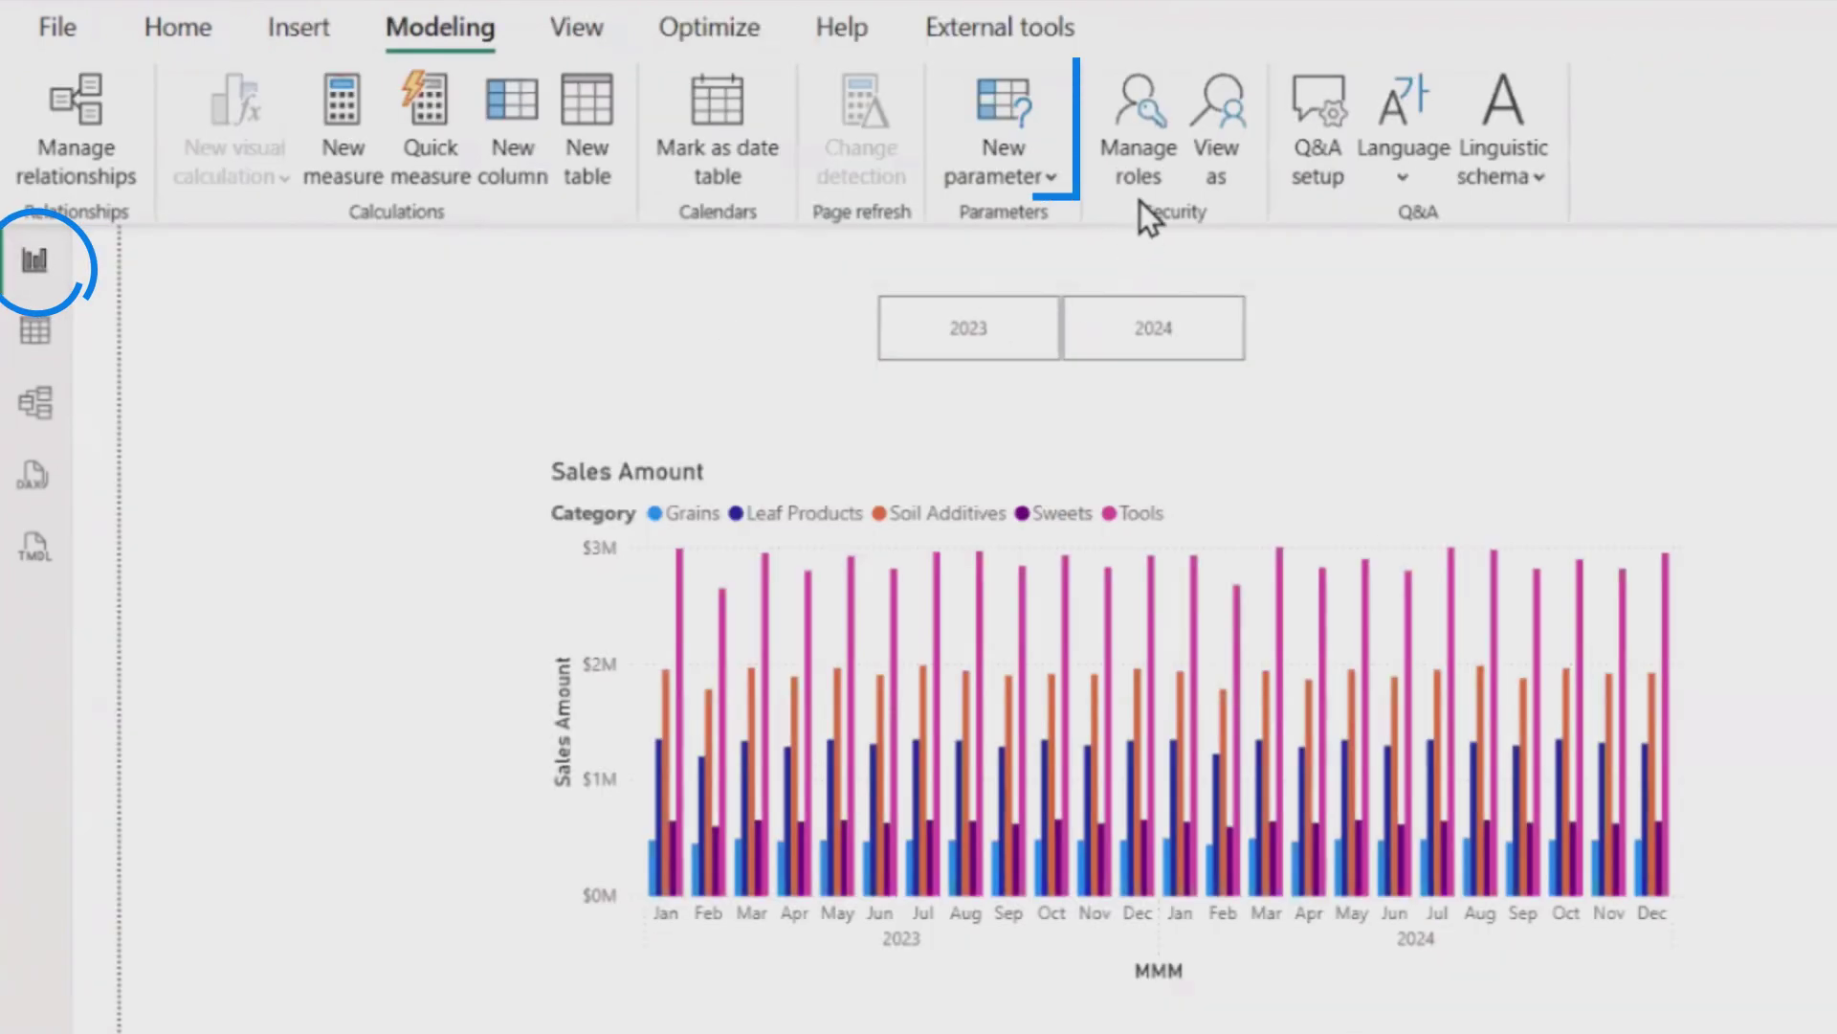
{"action": "left_click", "coordinate": [1024, 180]}
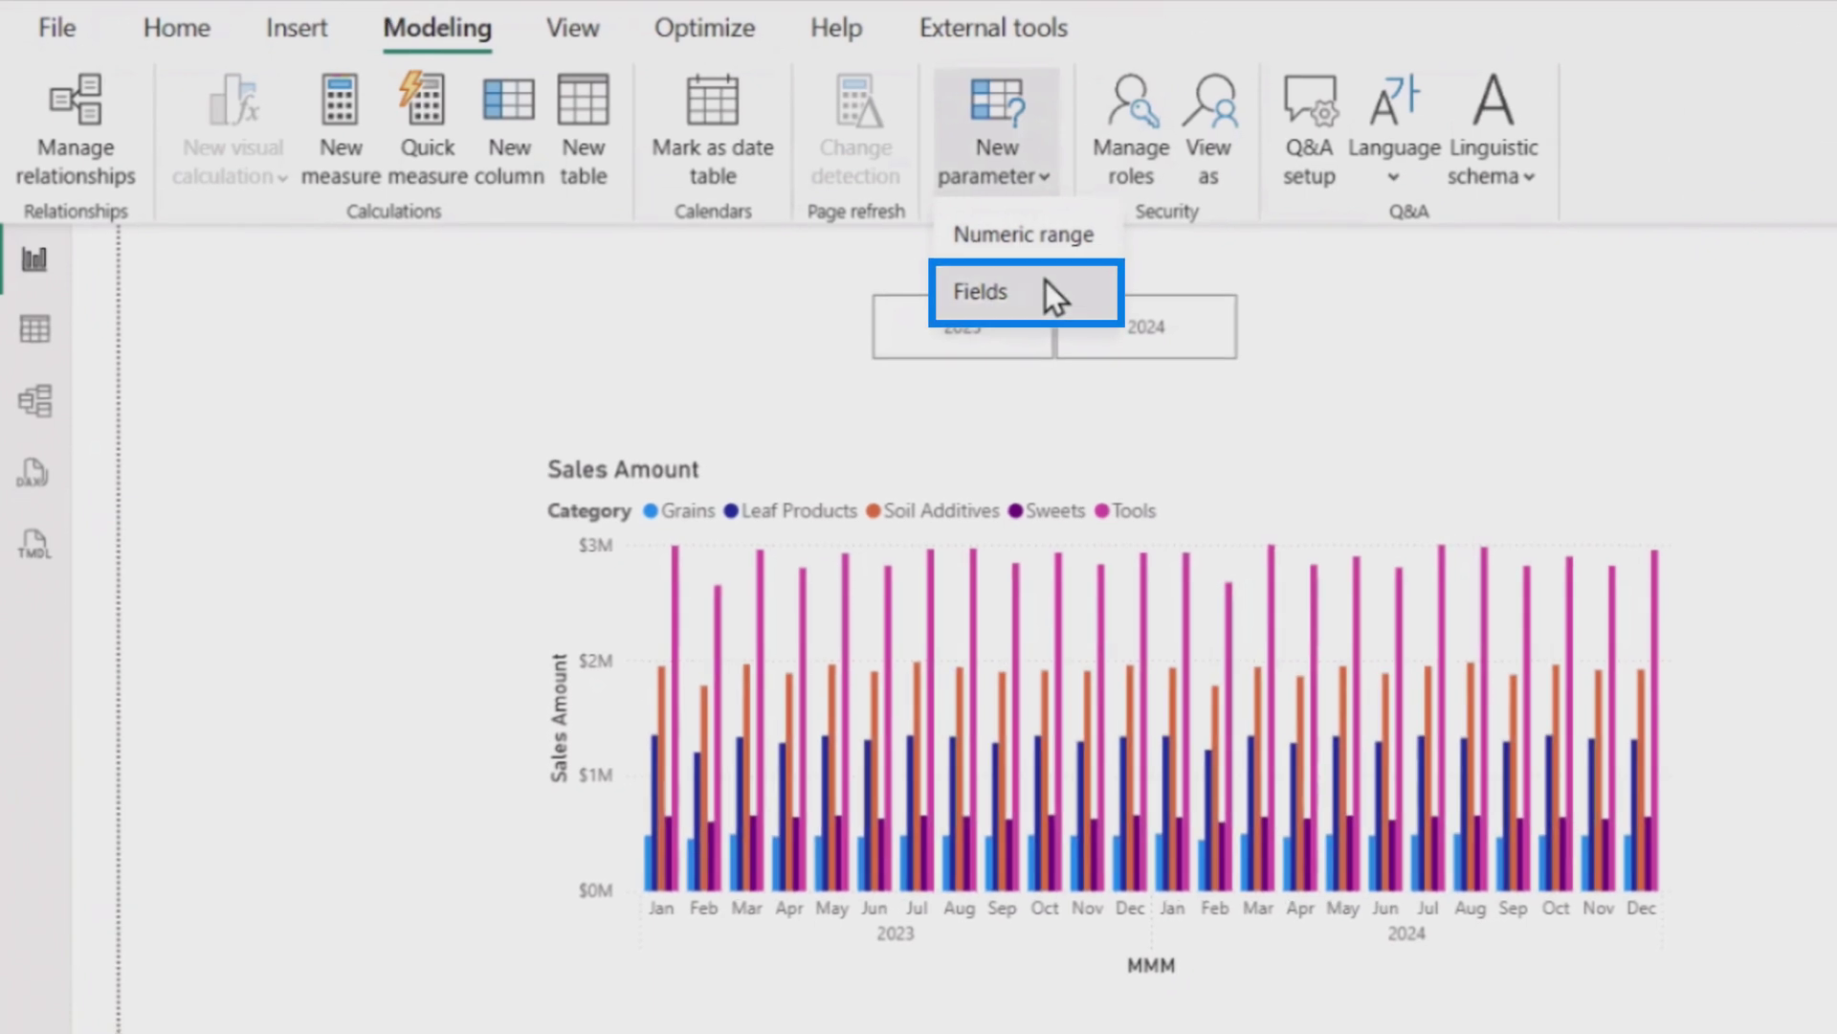
{"action": "left_click", "coordinate": [1070, 292]}
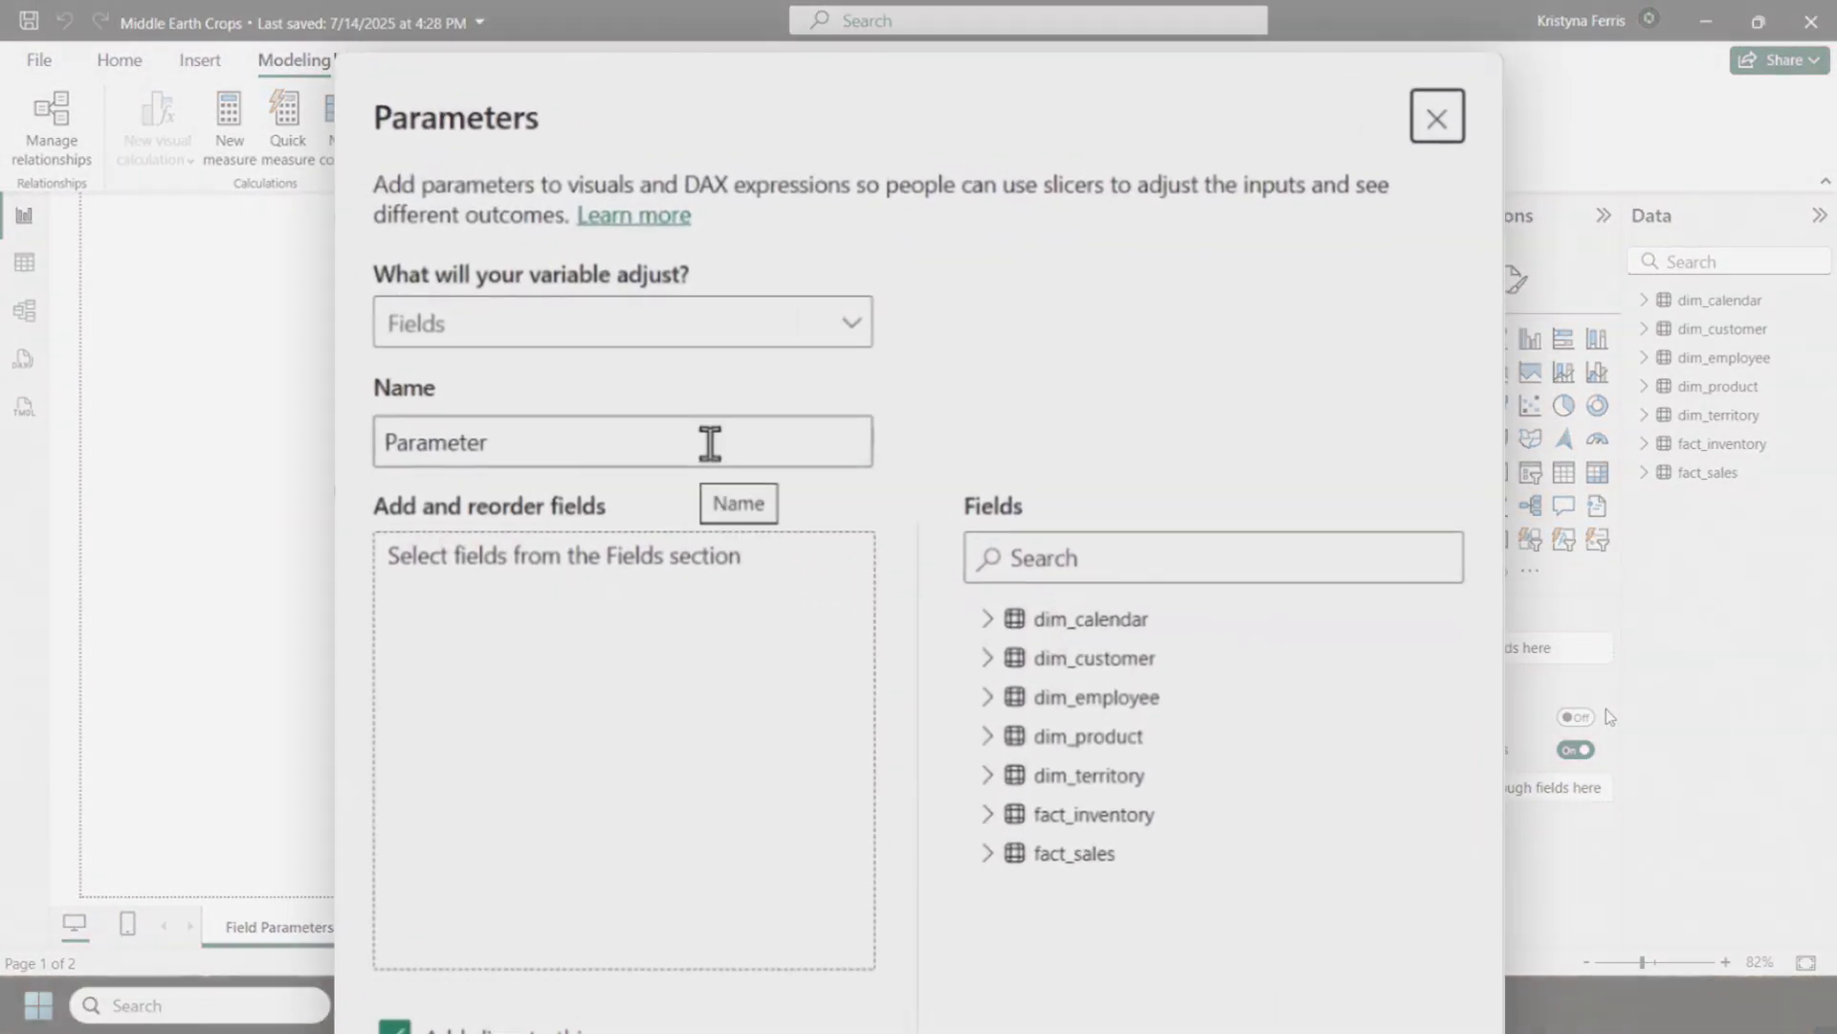
{"action": "double_click", "coordinate": [753, 369]}
{"action": "type", "text": "Legend Choice"}
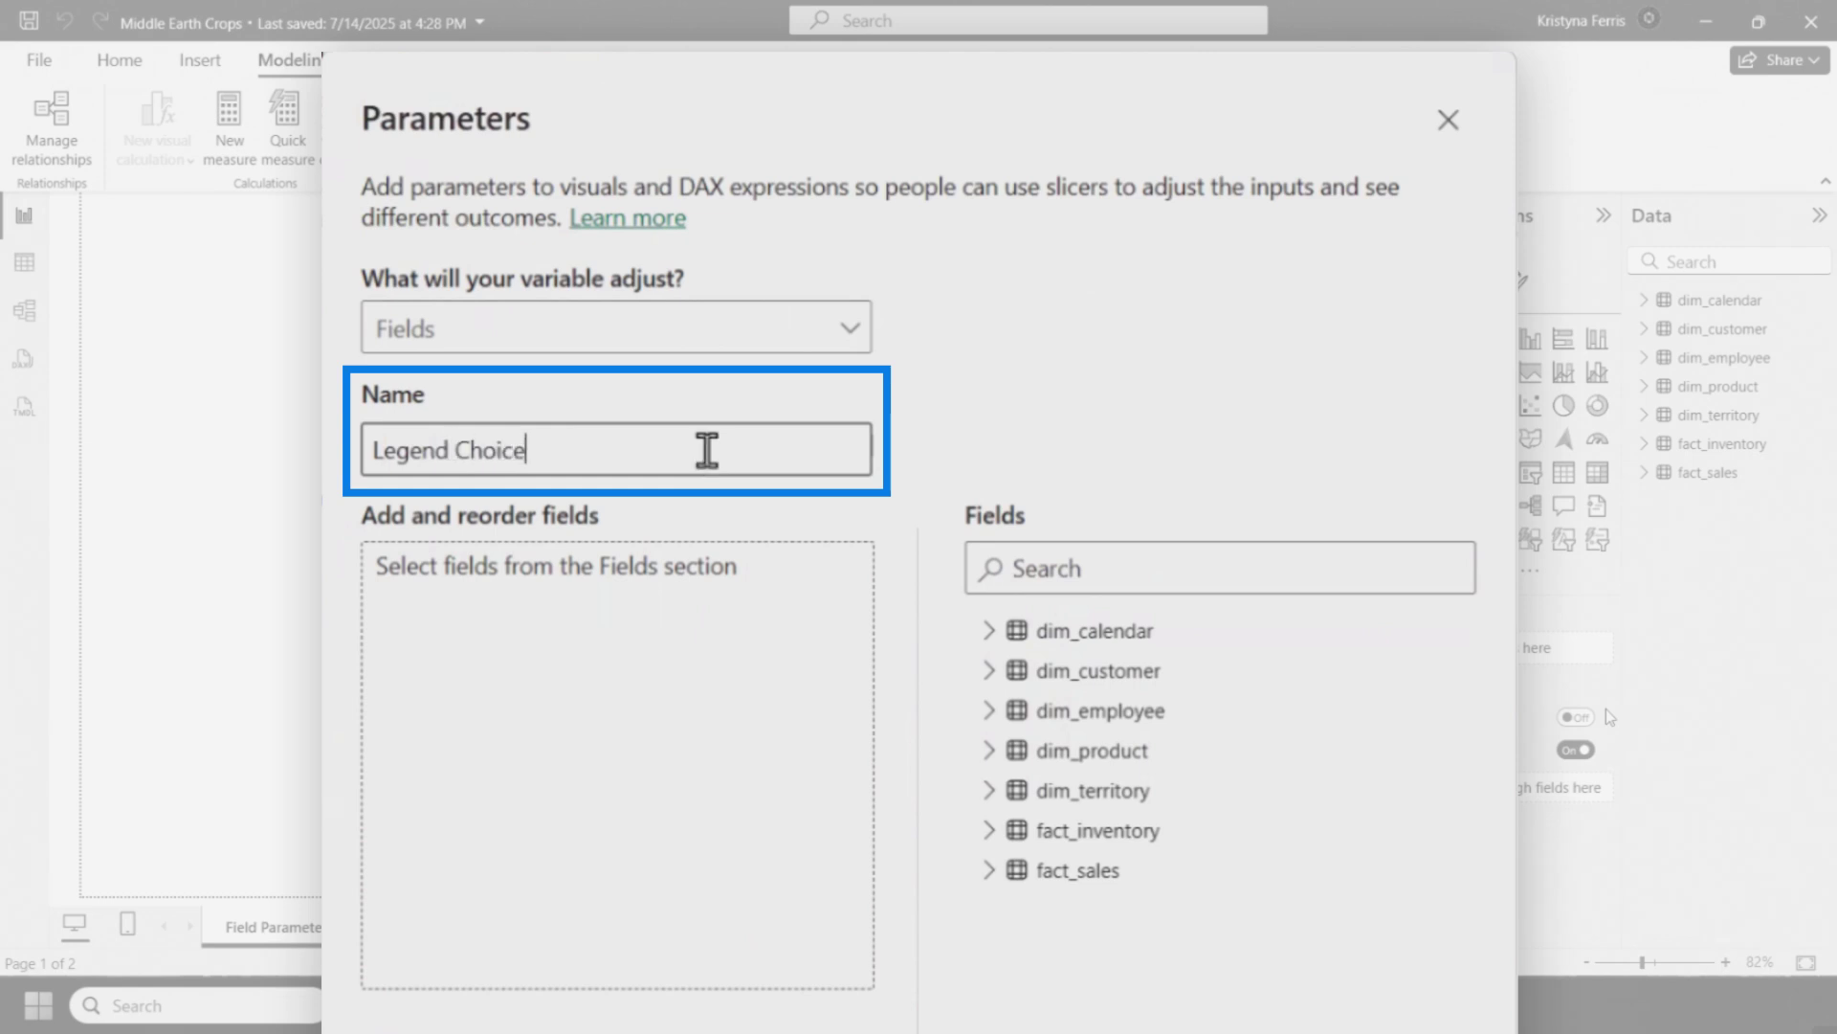
Search and add the Year, Category and Day Name fields to the parameter
{"action": "left_click", "coordinate": [1111, 566]}
{"action": "type", "text": "year"}
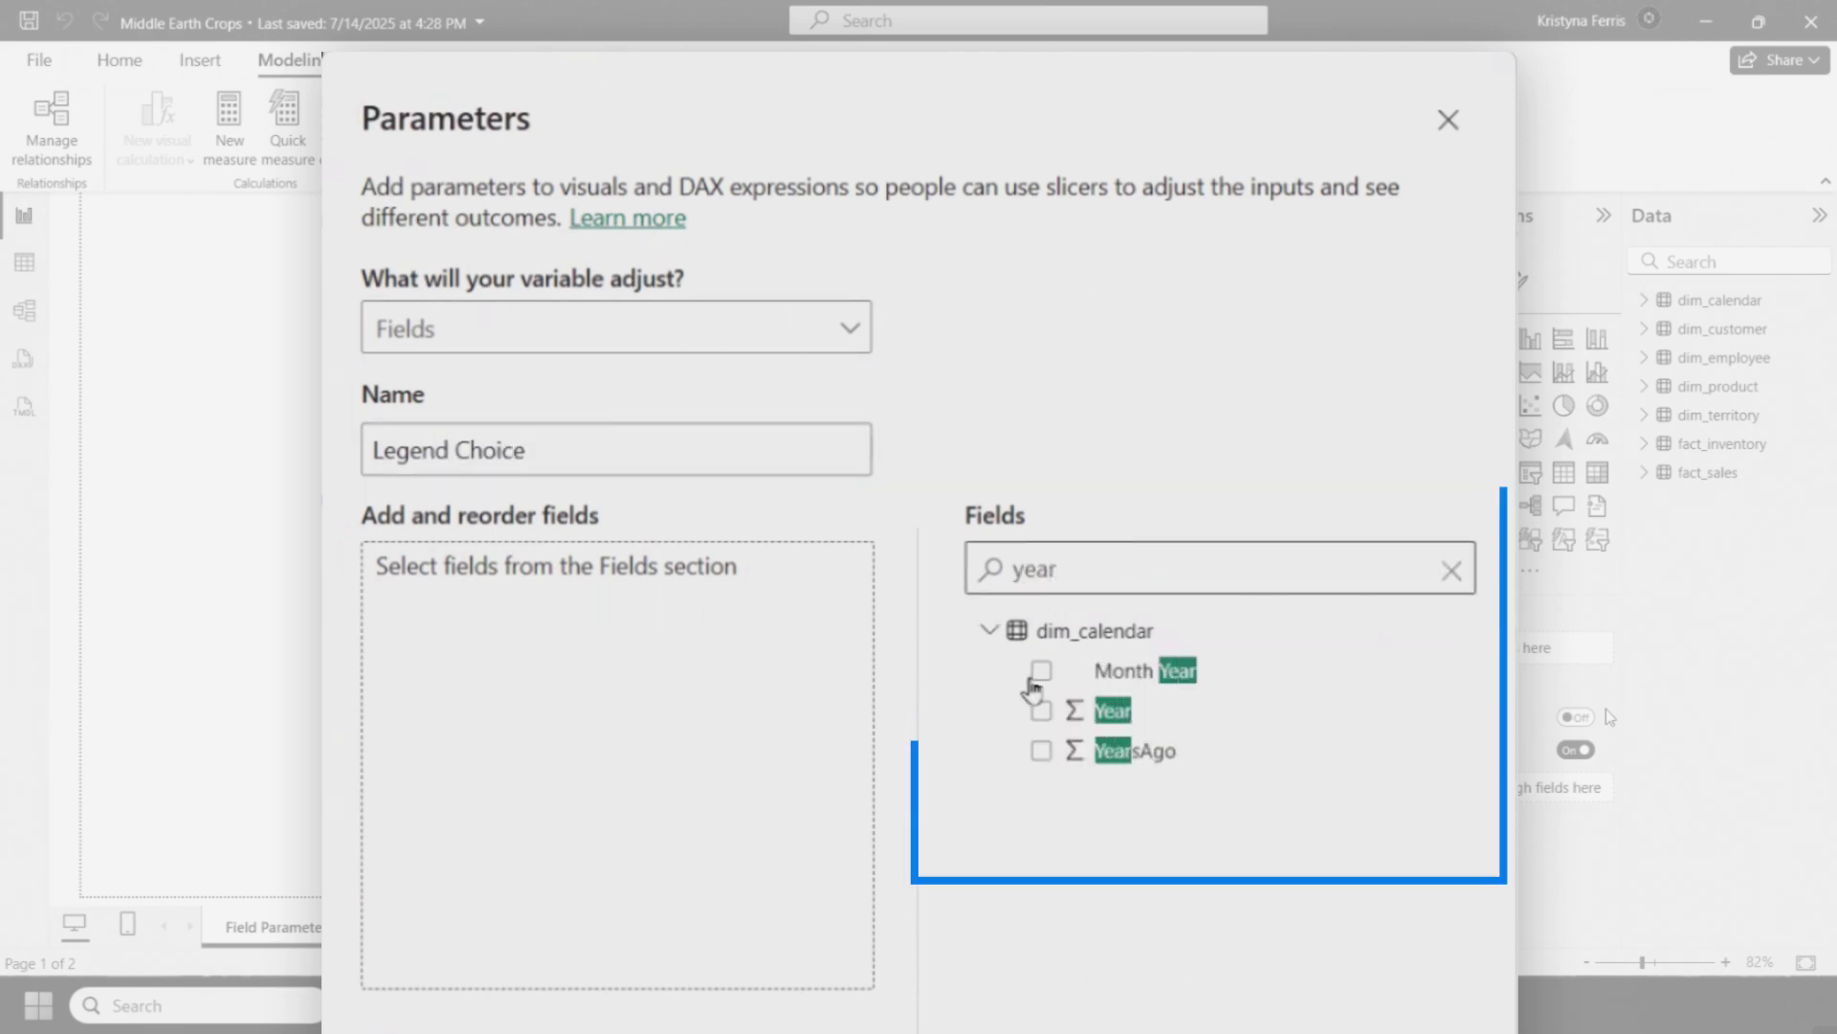
{"action": "left_click", "coordinate": [1040, 711]}
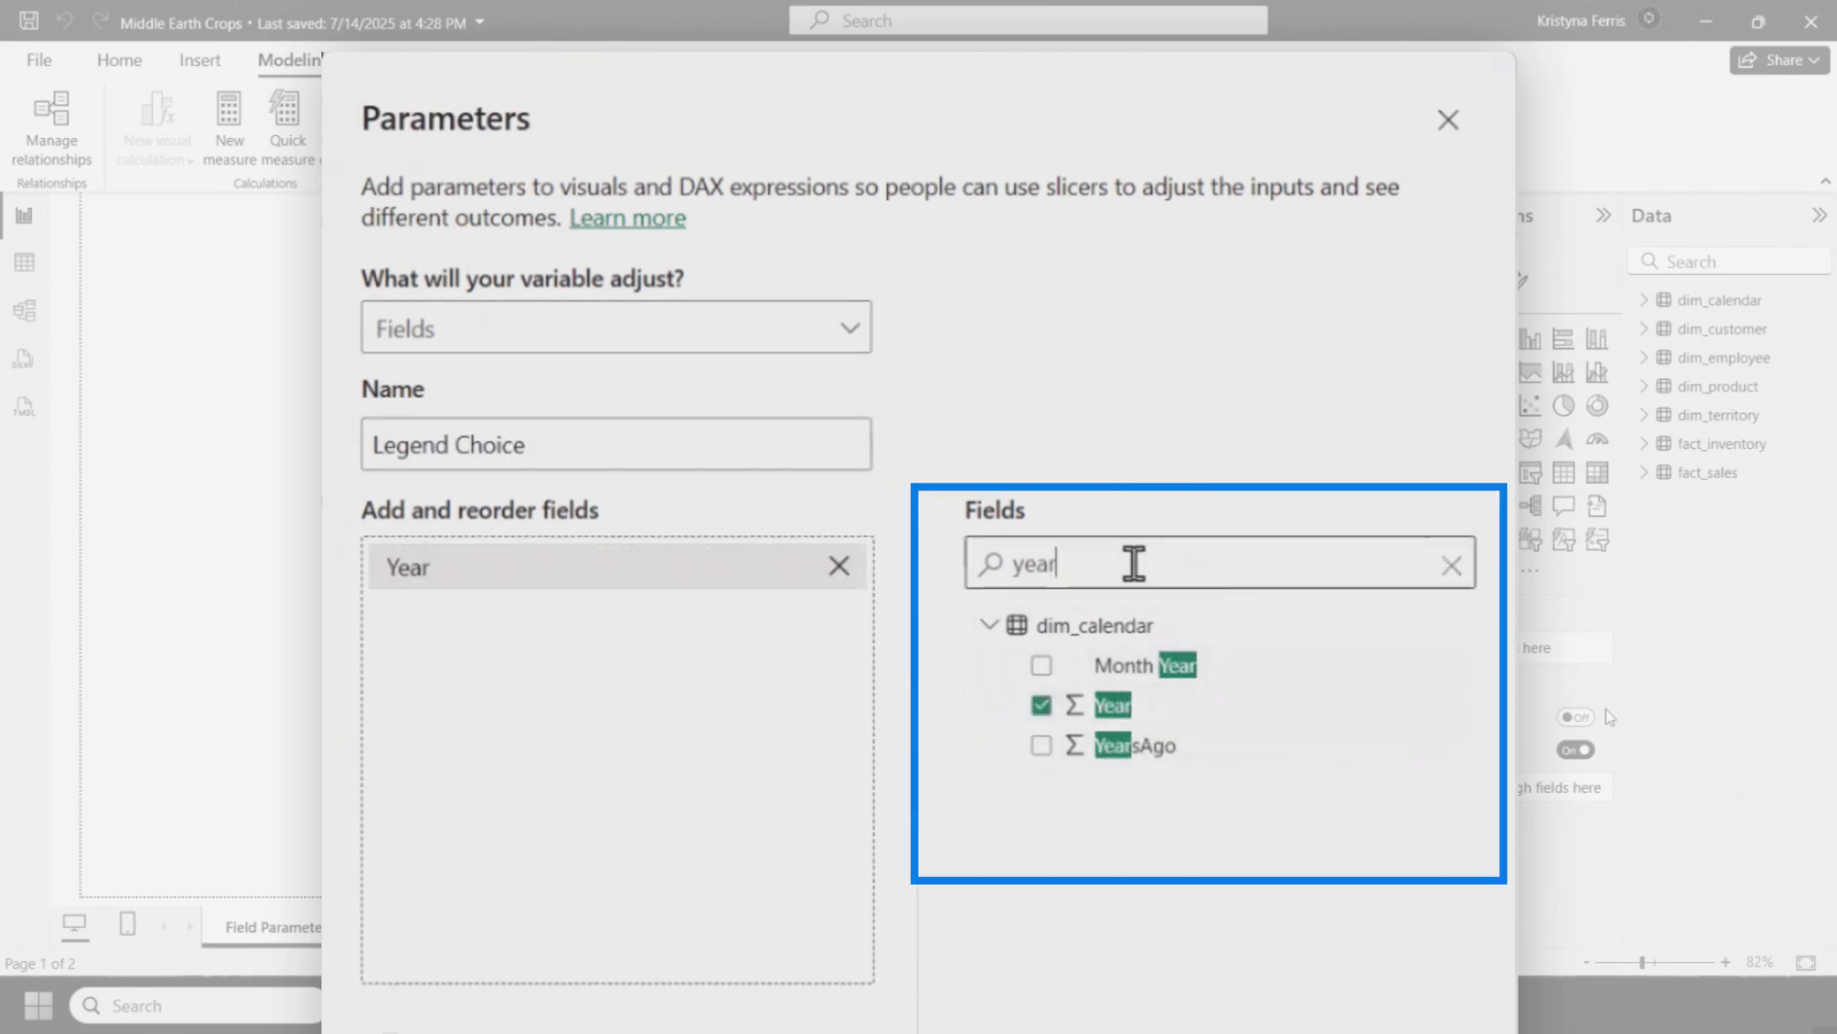
{"action": "type", "text": "ca"}
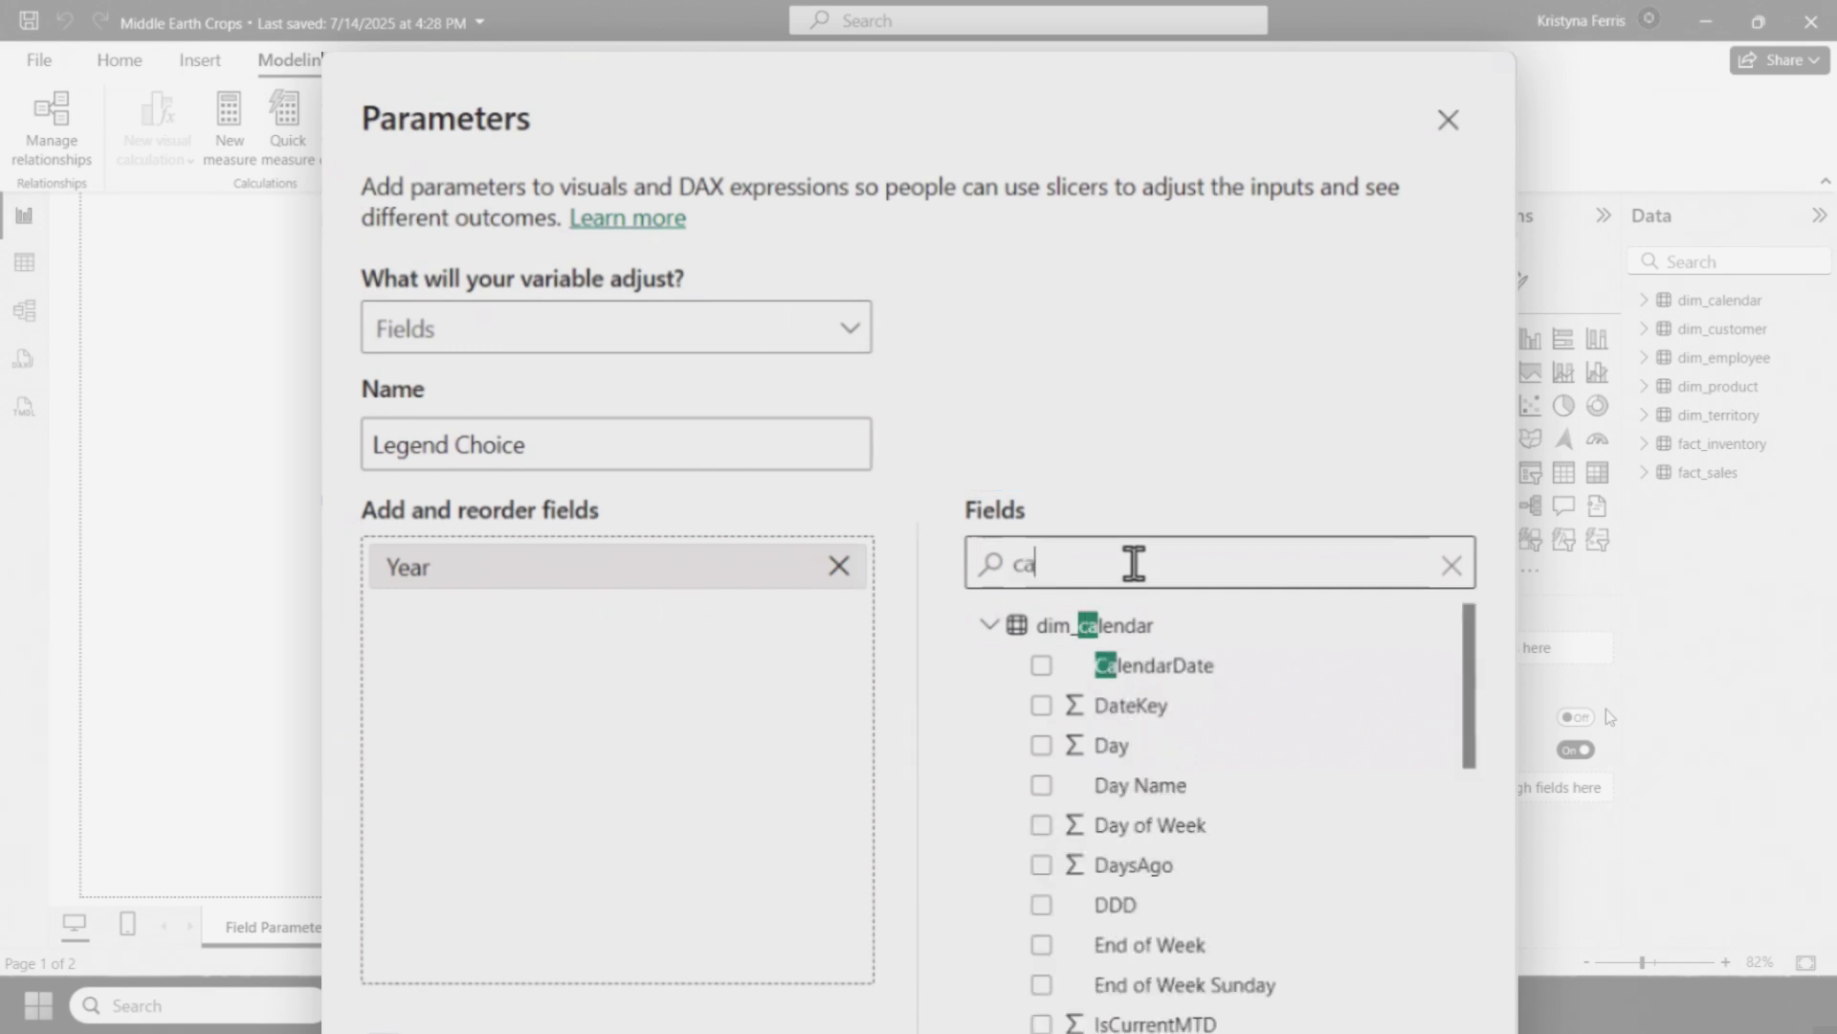
{"action": "type", "text": "teg"}
{"action": "left_click", "coordinate": [1041, 665]}
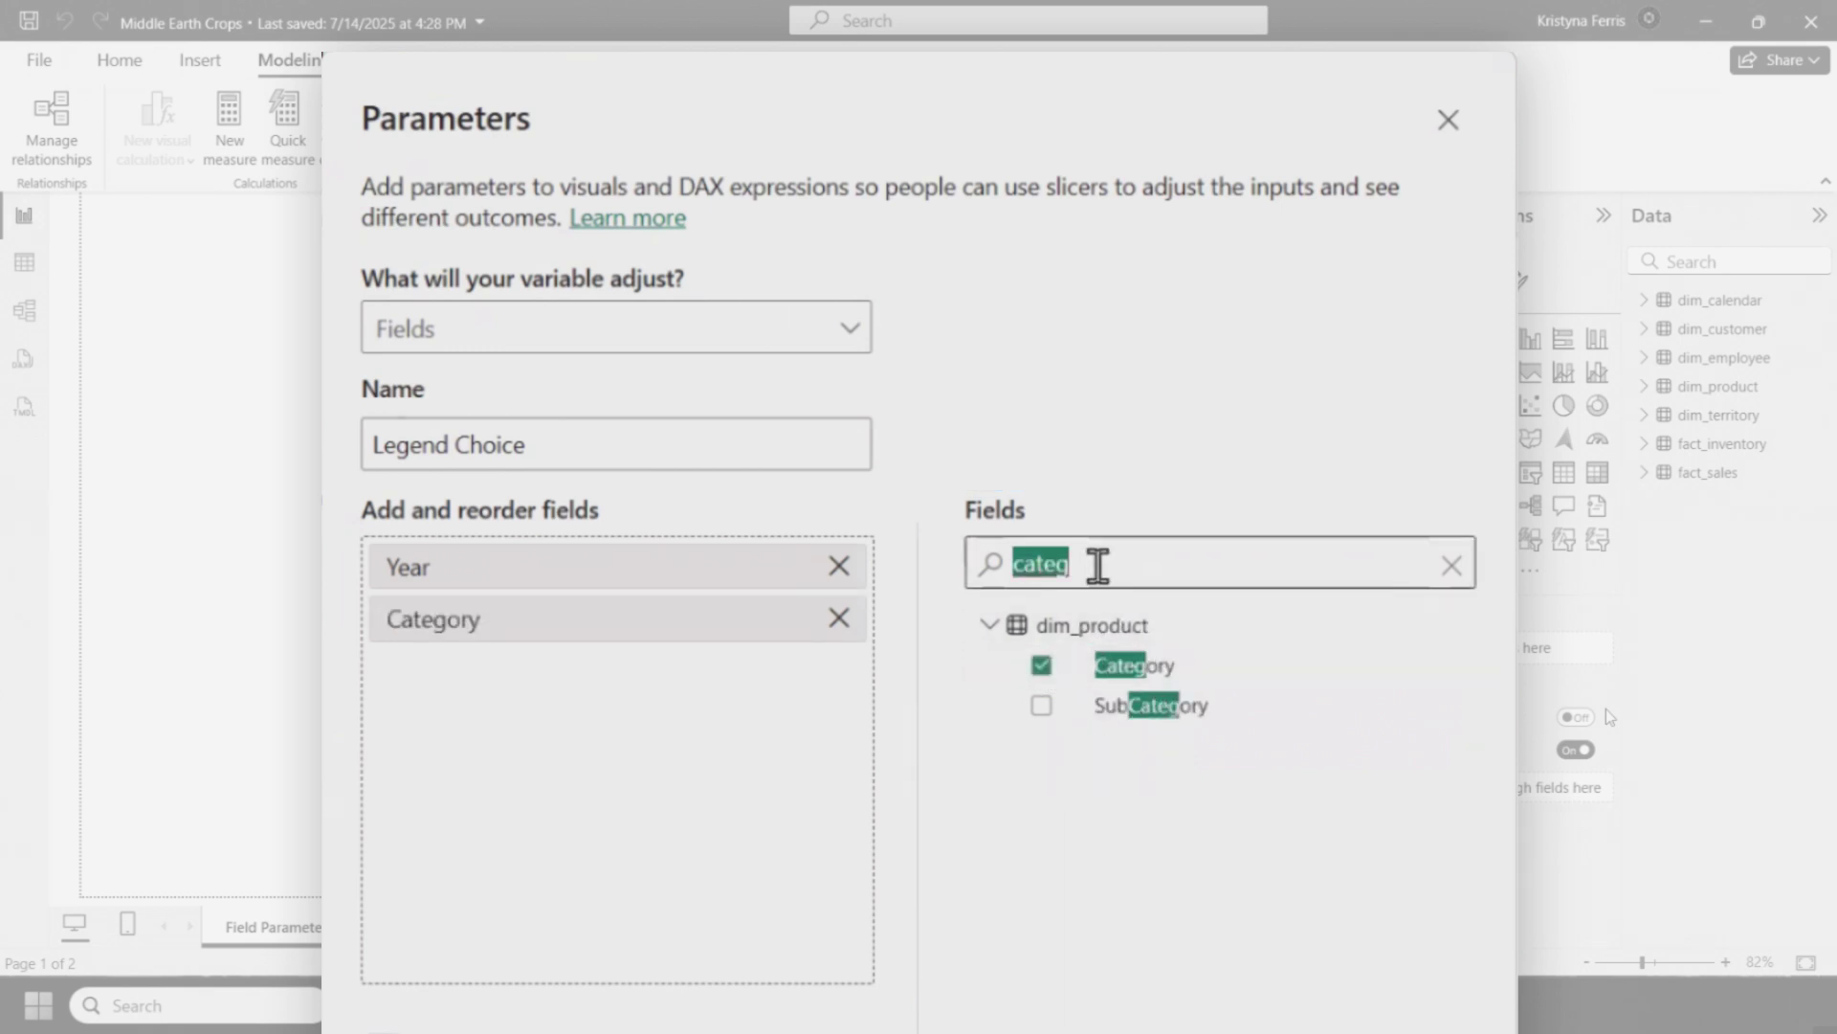
{"action": "type", "text": "day"}
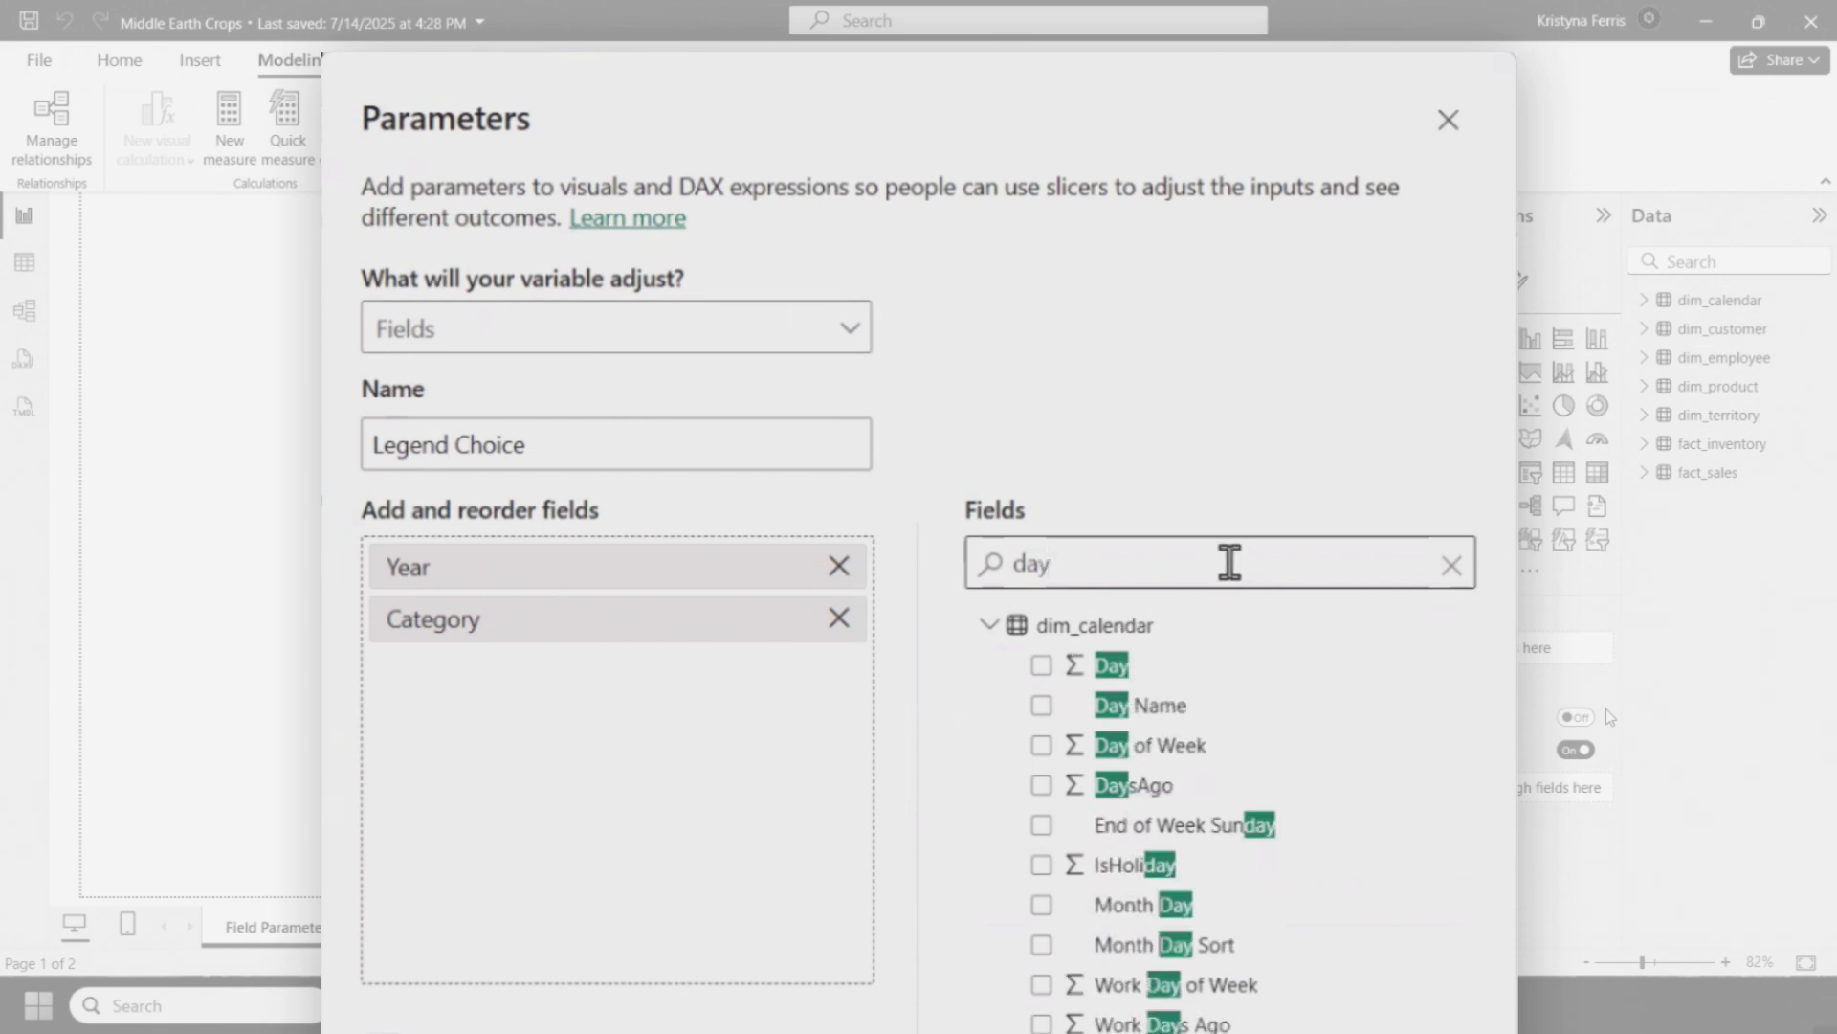
{"action": "left_click", "coordinate": [1041, 705]}
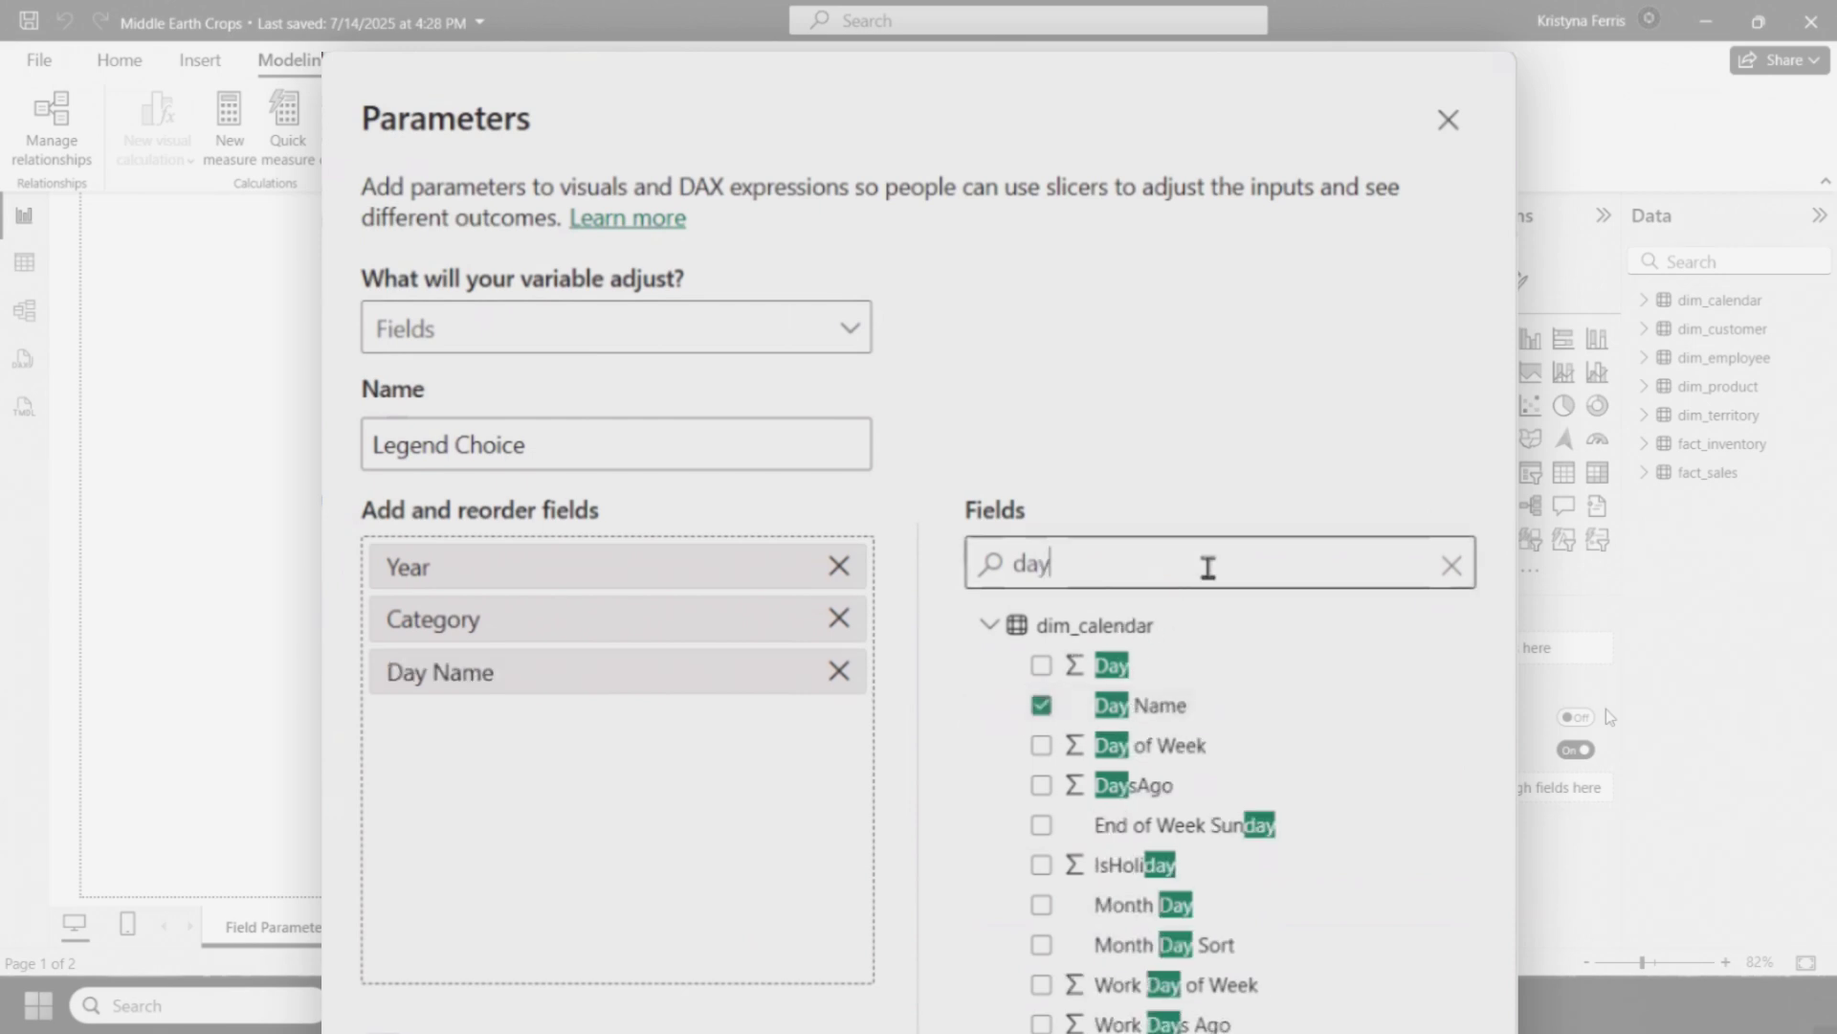
Add TerritoryName via a 'terr' search and create the Legend Choice parameter
{"action": "type", "text": "c"}
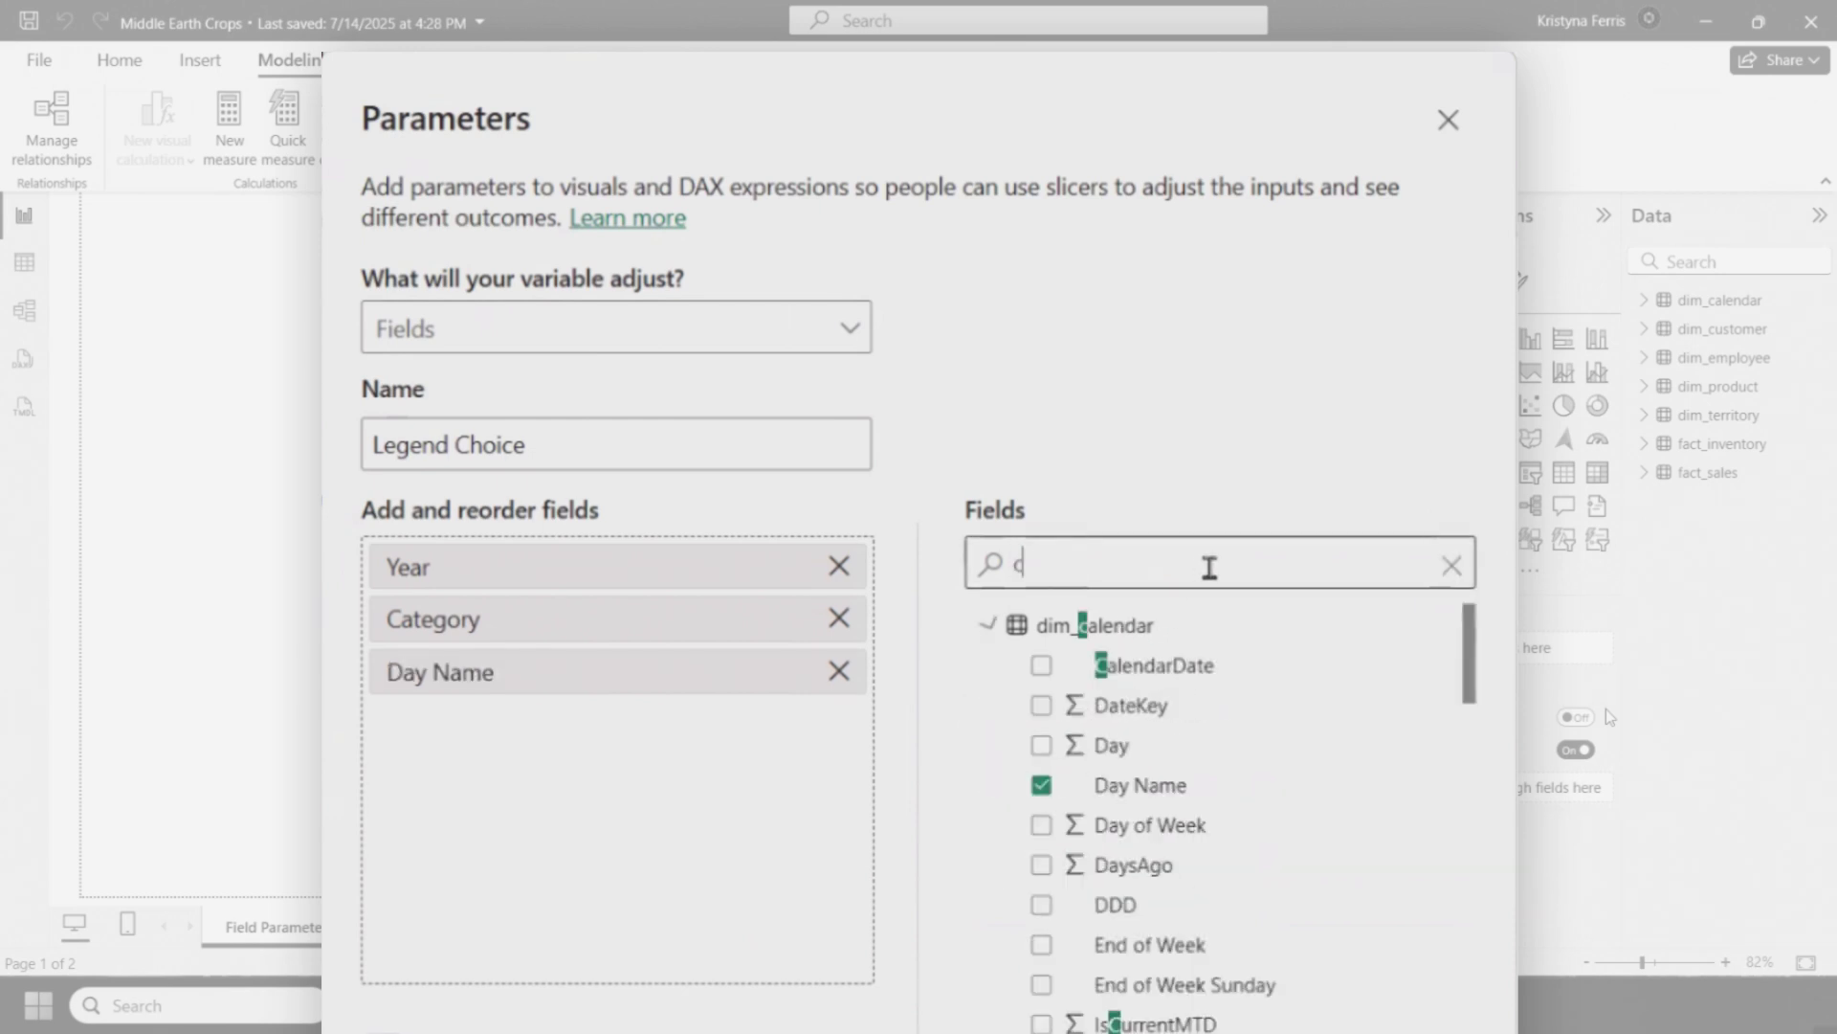
{"action": "type", "text": "ustome"}
{"action": "double_click", "coordinate": [1187, 553]}
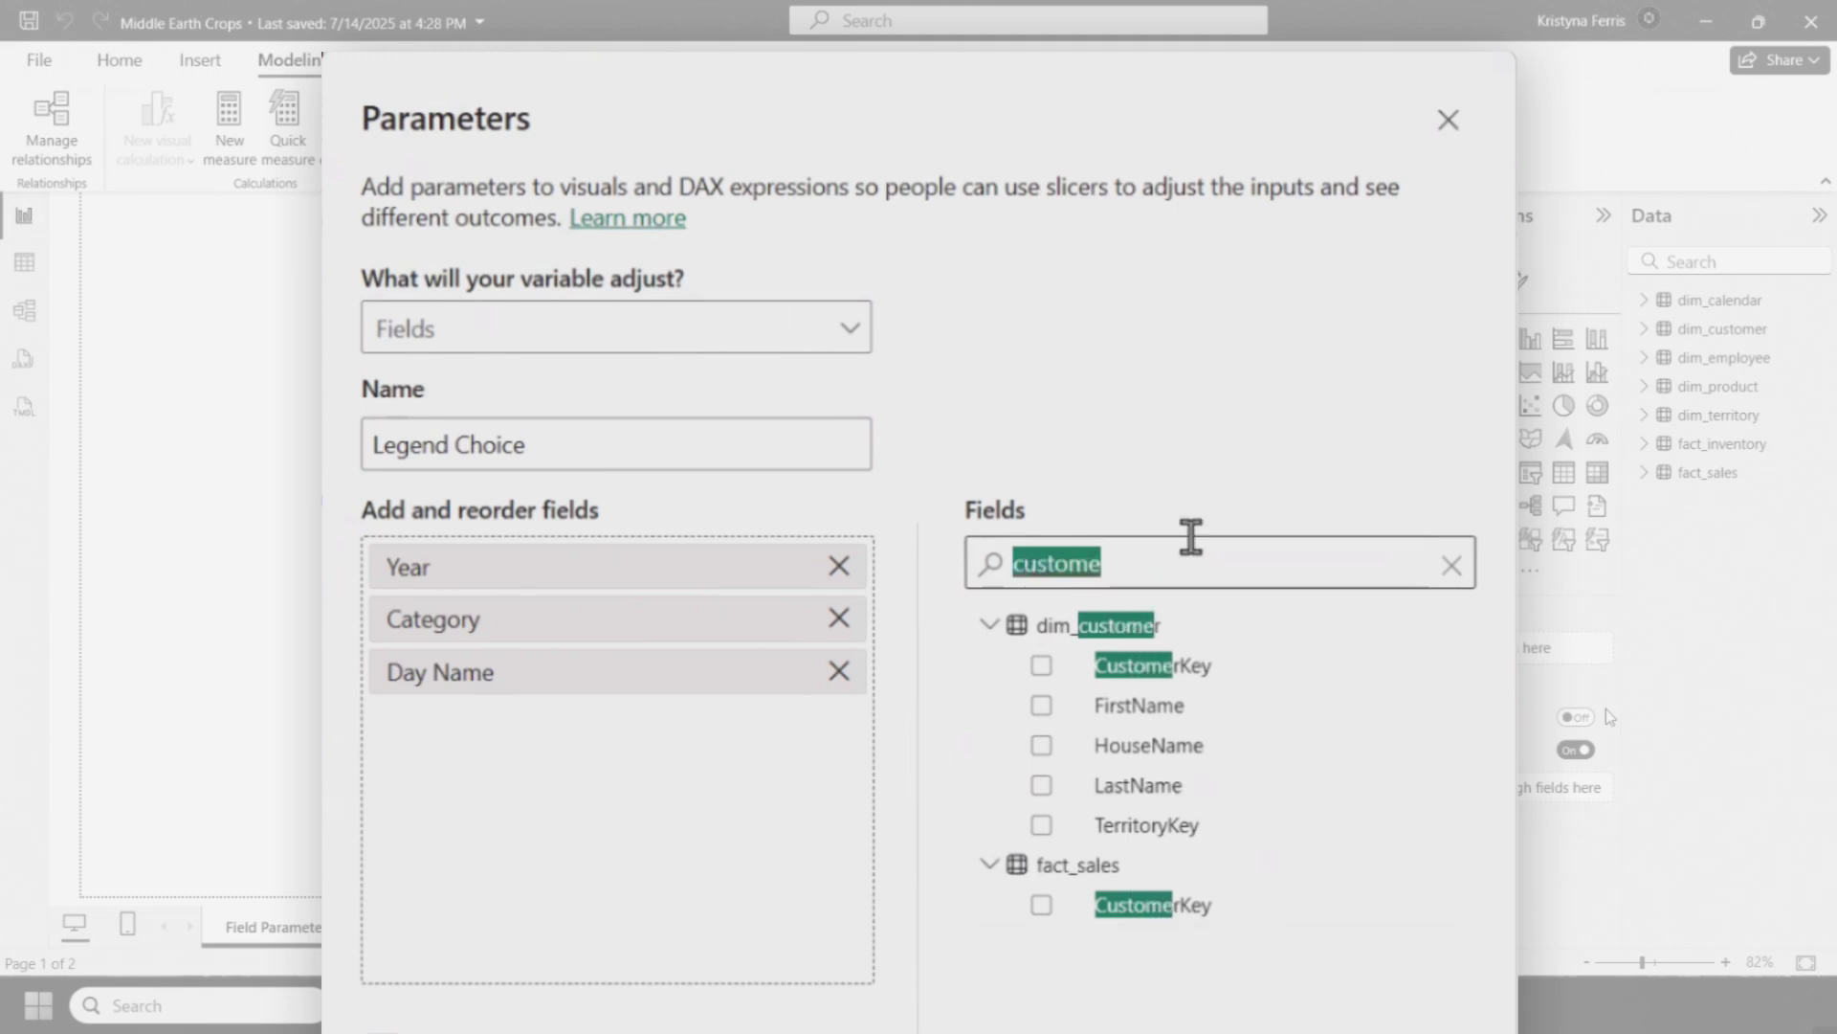
{"action": "type", "text": "terr"}
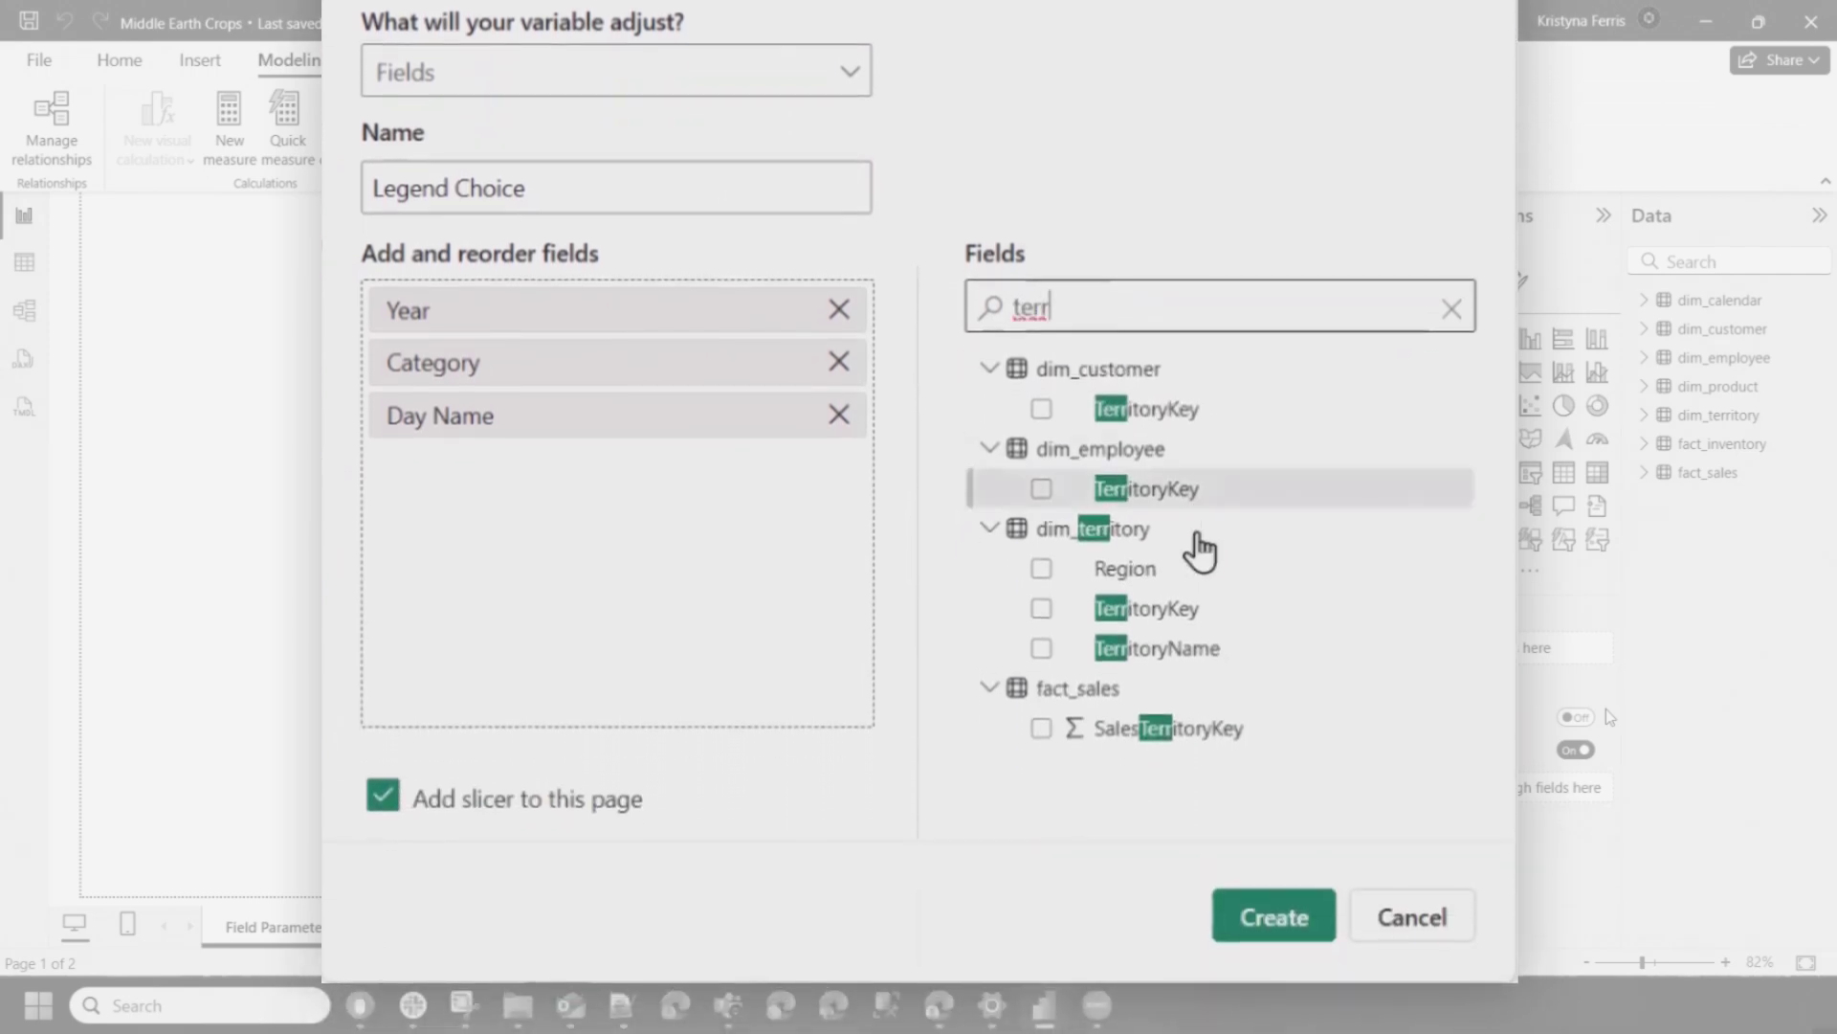
{"action": "left_click", "coordinate": [1225, 648]}
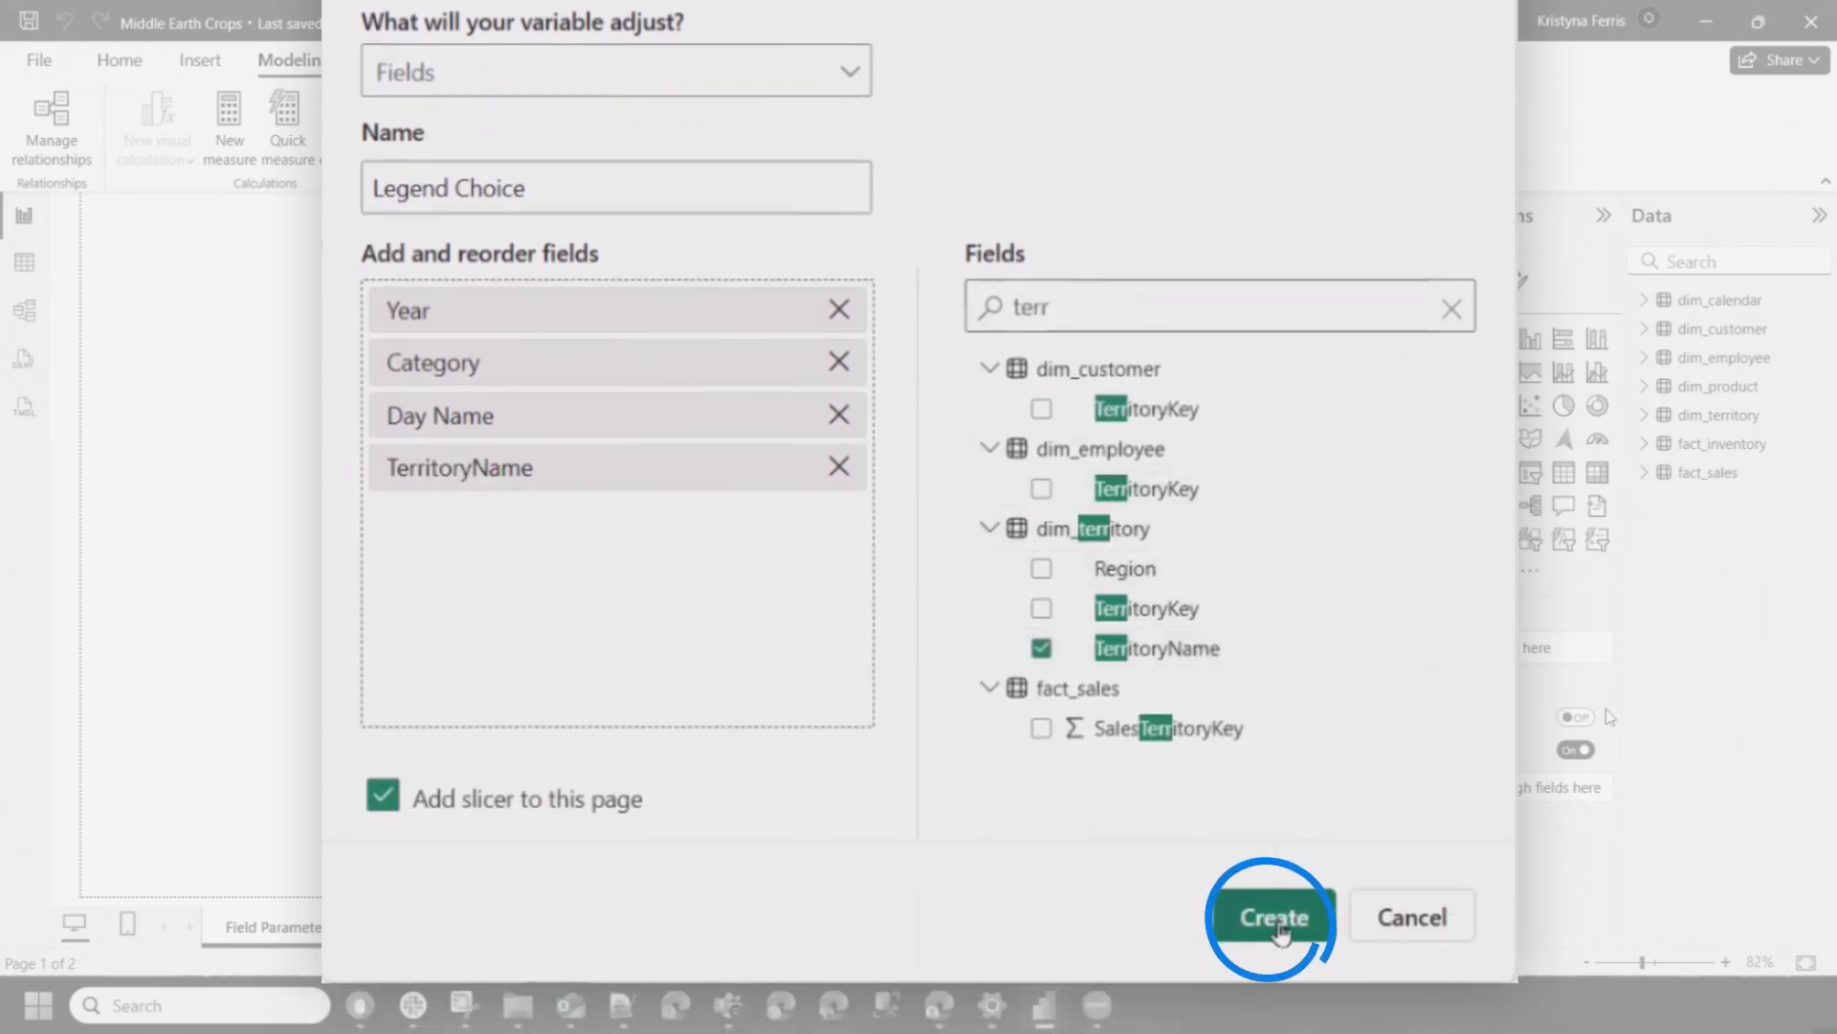
{"action": "left_click", "coordinate": [1281, 923]}
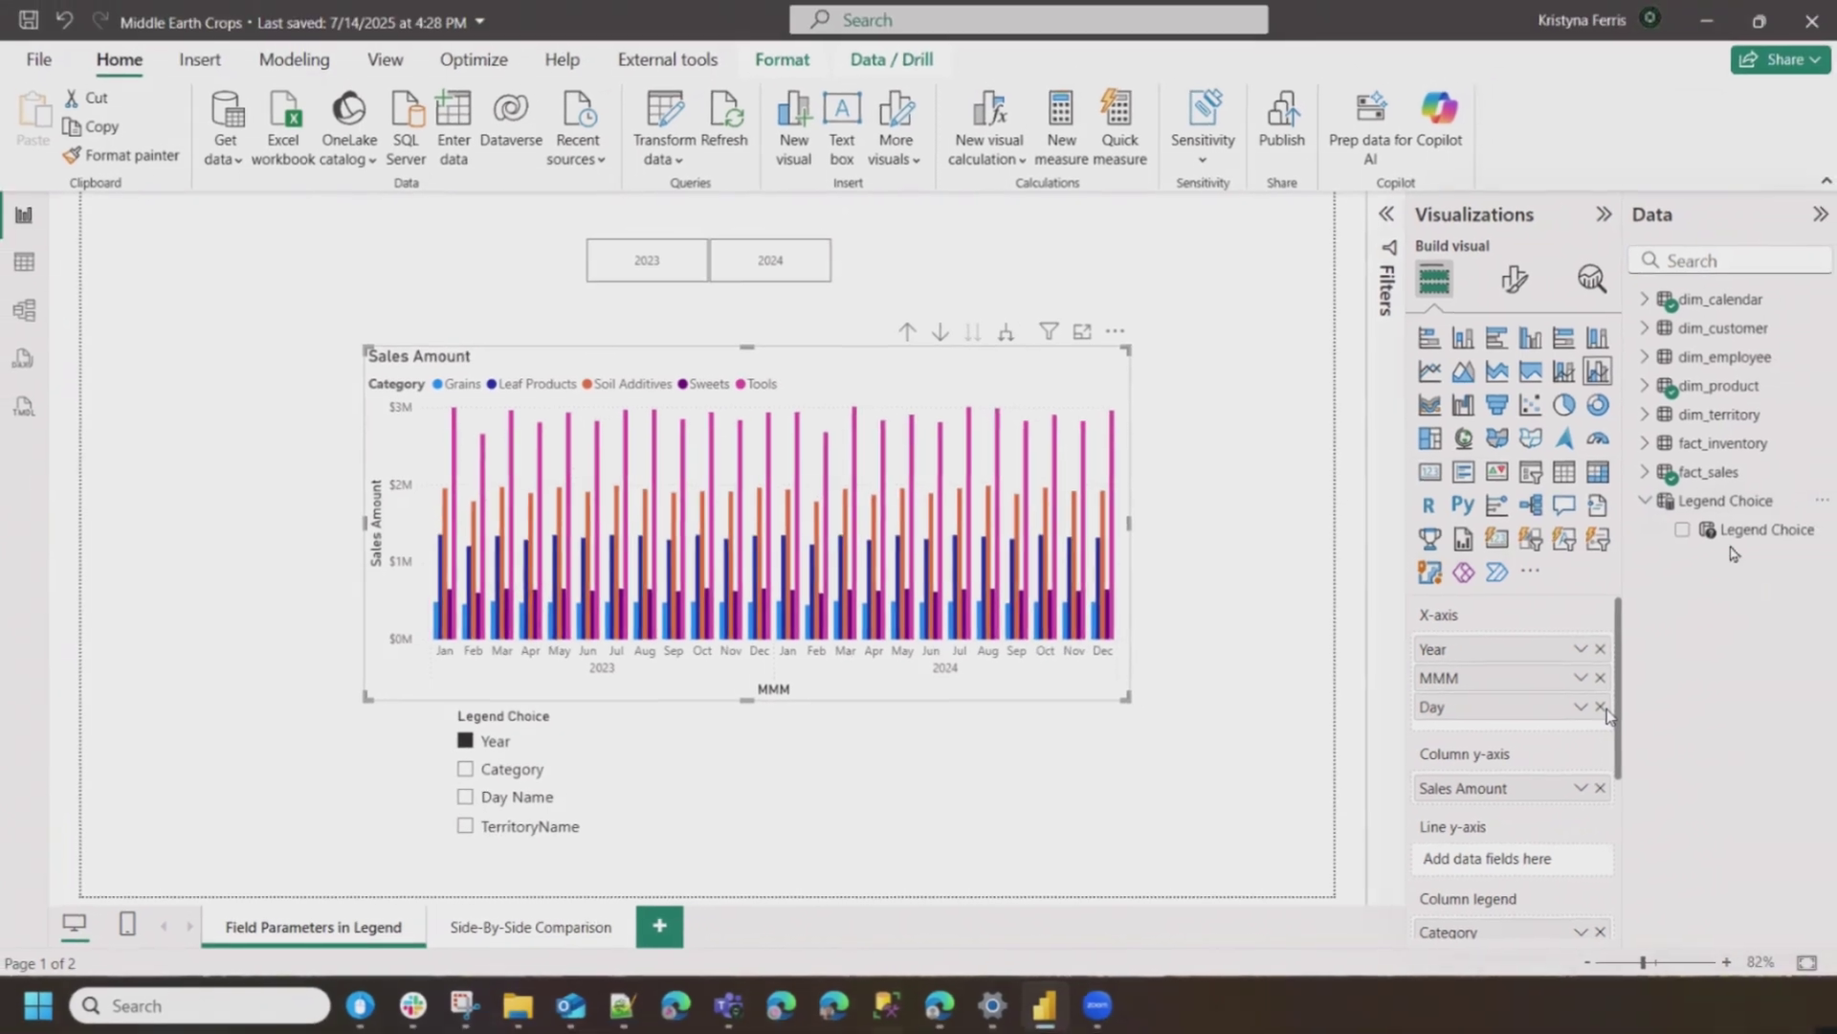
Set Legend Choice as column legend, test Category, Day Name, TerritoryName, then select the parameter
{"action": "scroll", "coordinate": [1527, 730], "scroll_direction": "down", "scroll_amount": 3}
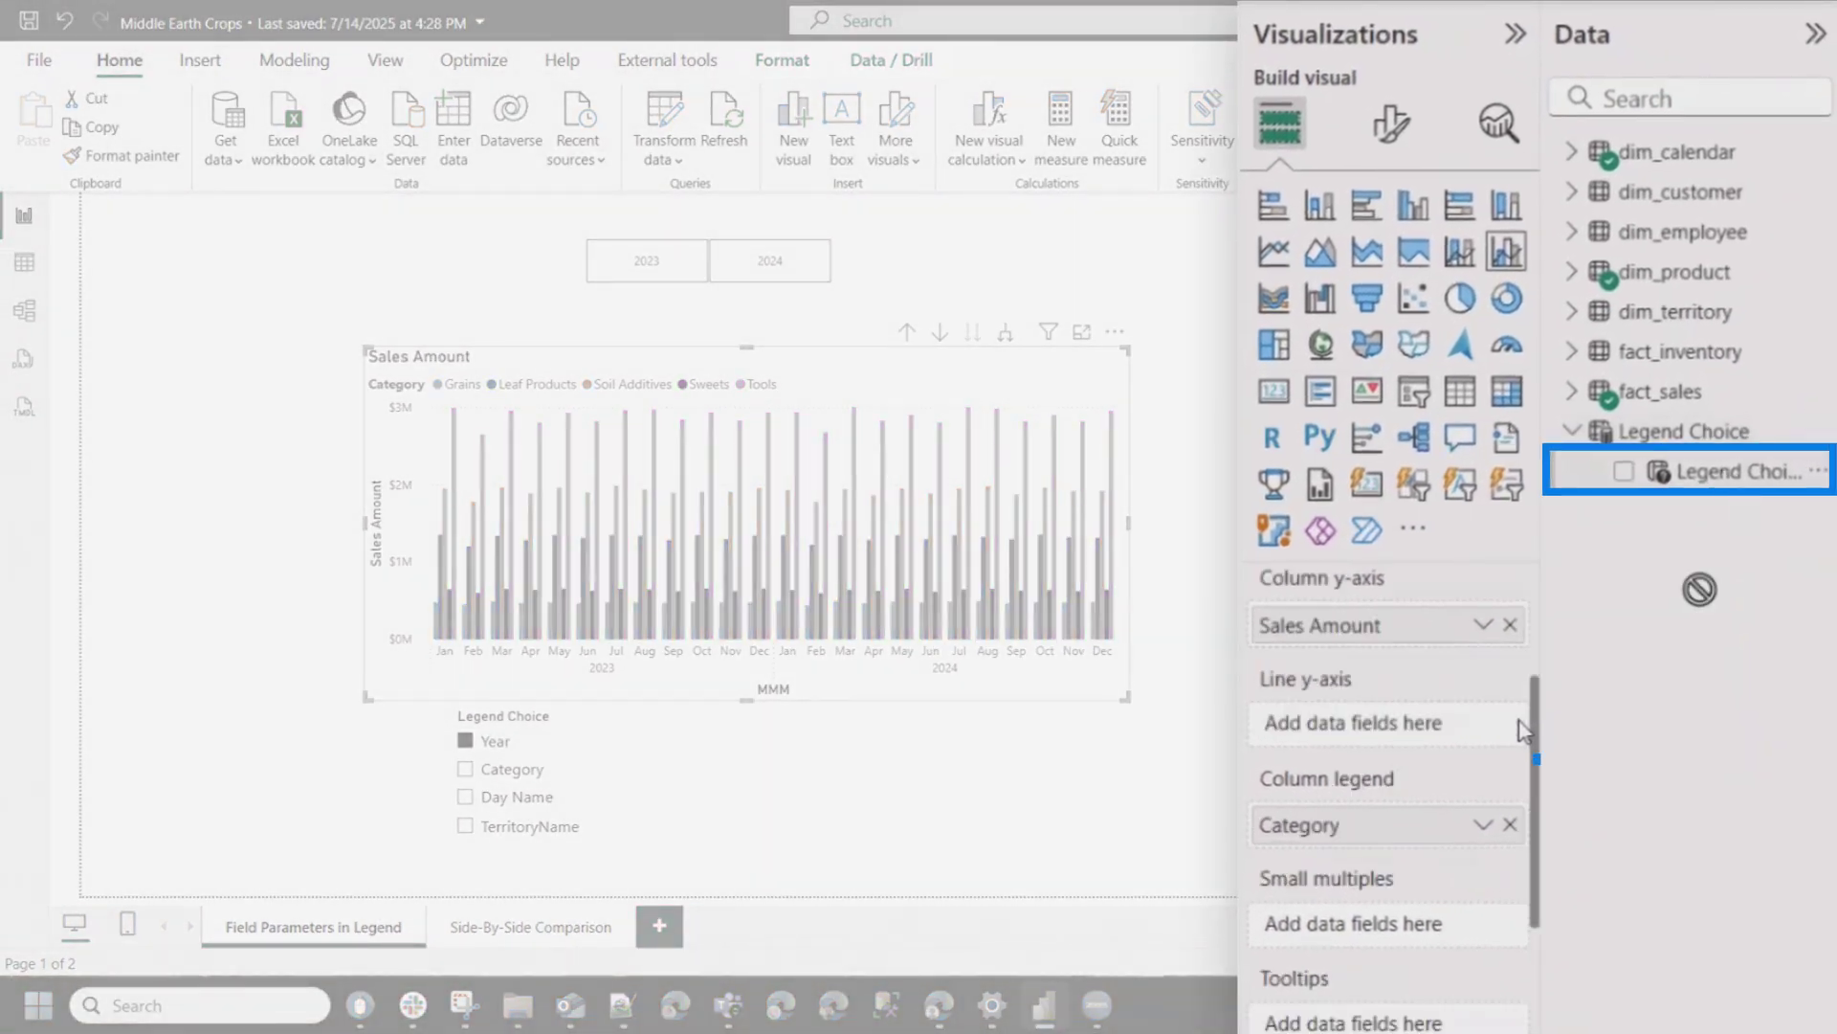
{"action": "left_click_drag", "start_coordinate": [1481, 845], "coordinate": [1484, 832]}
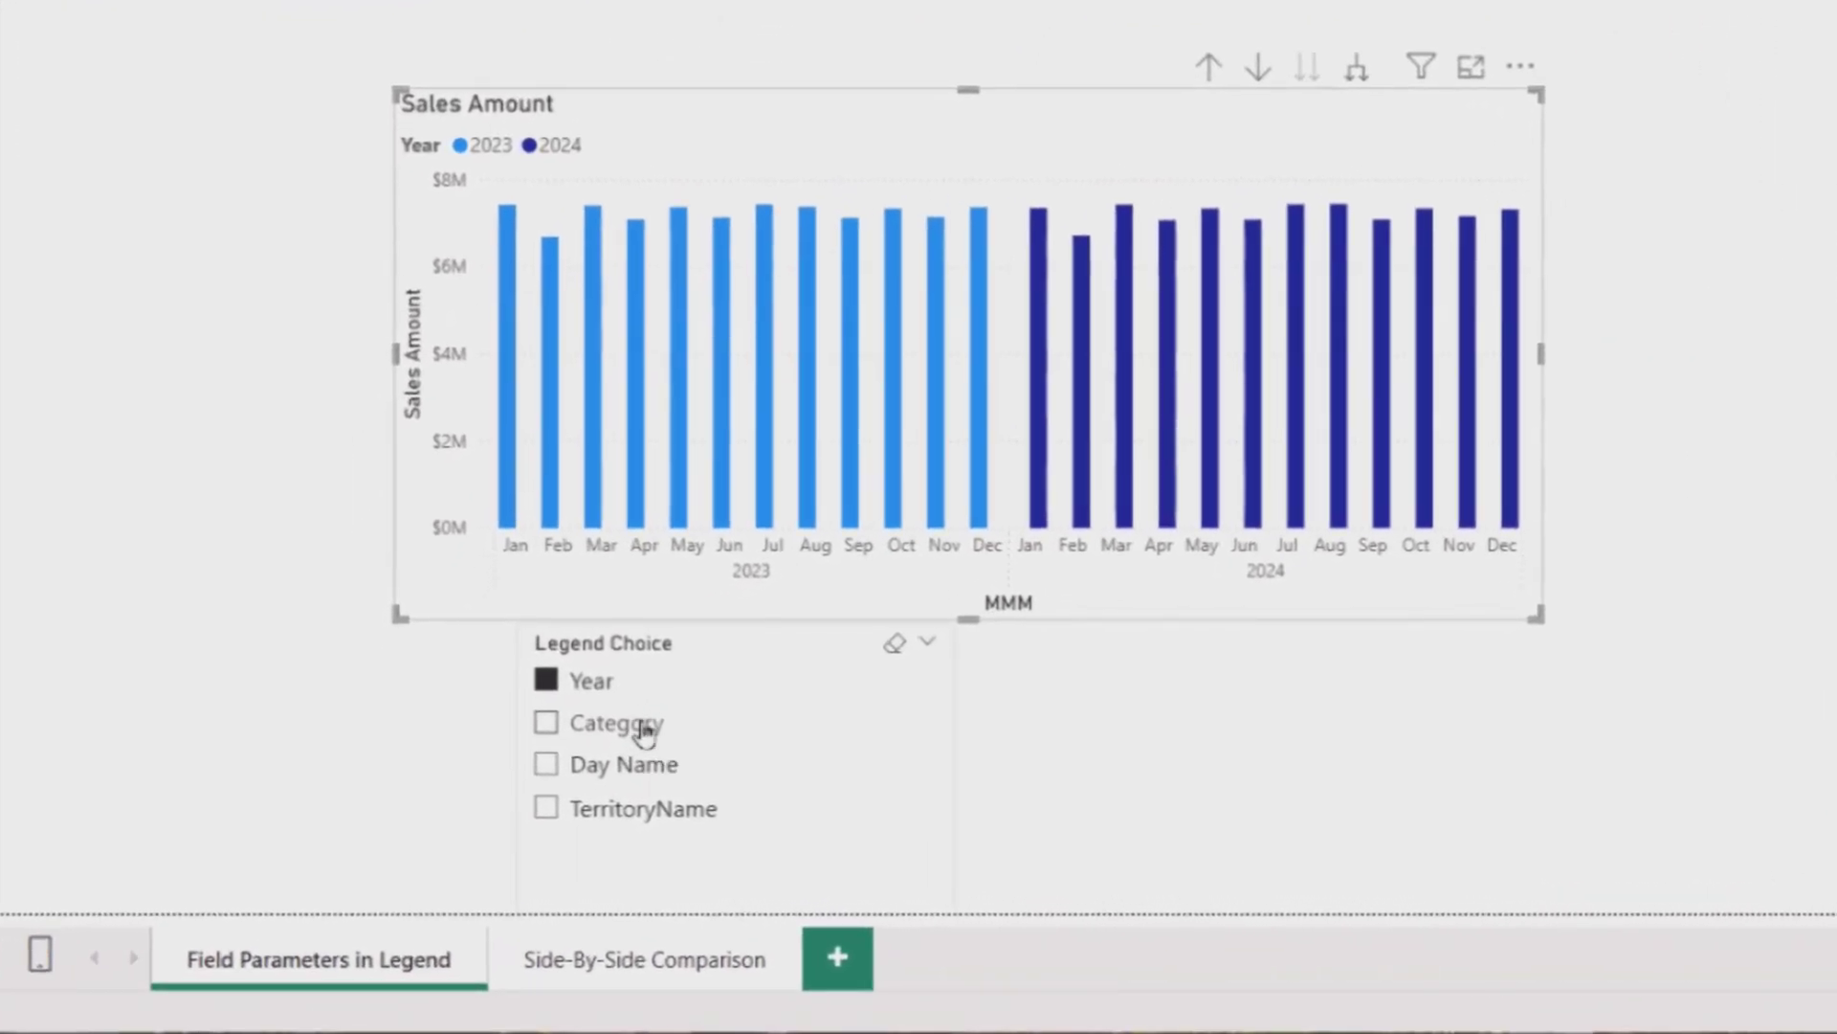
{"action": "left_click", "coordinate": [646, 730]}
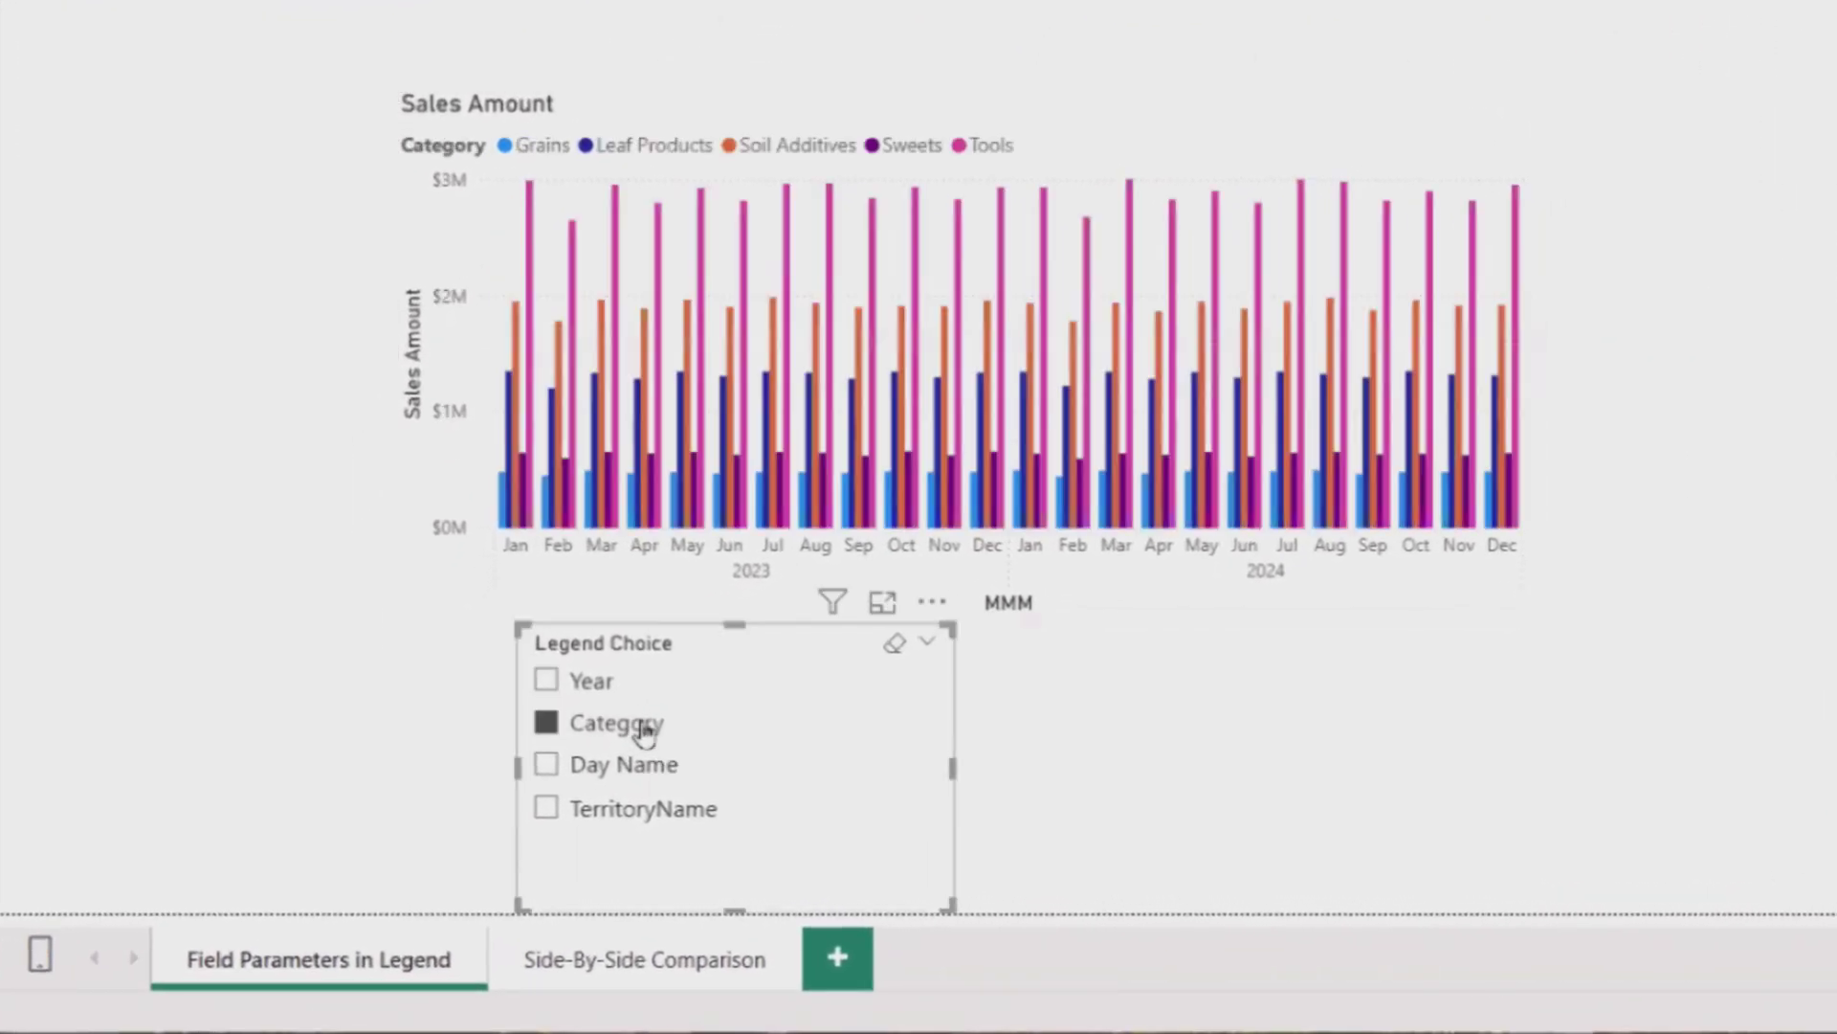
{"action": "left_click", "coordinate": [654, 775]}
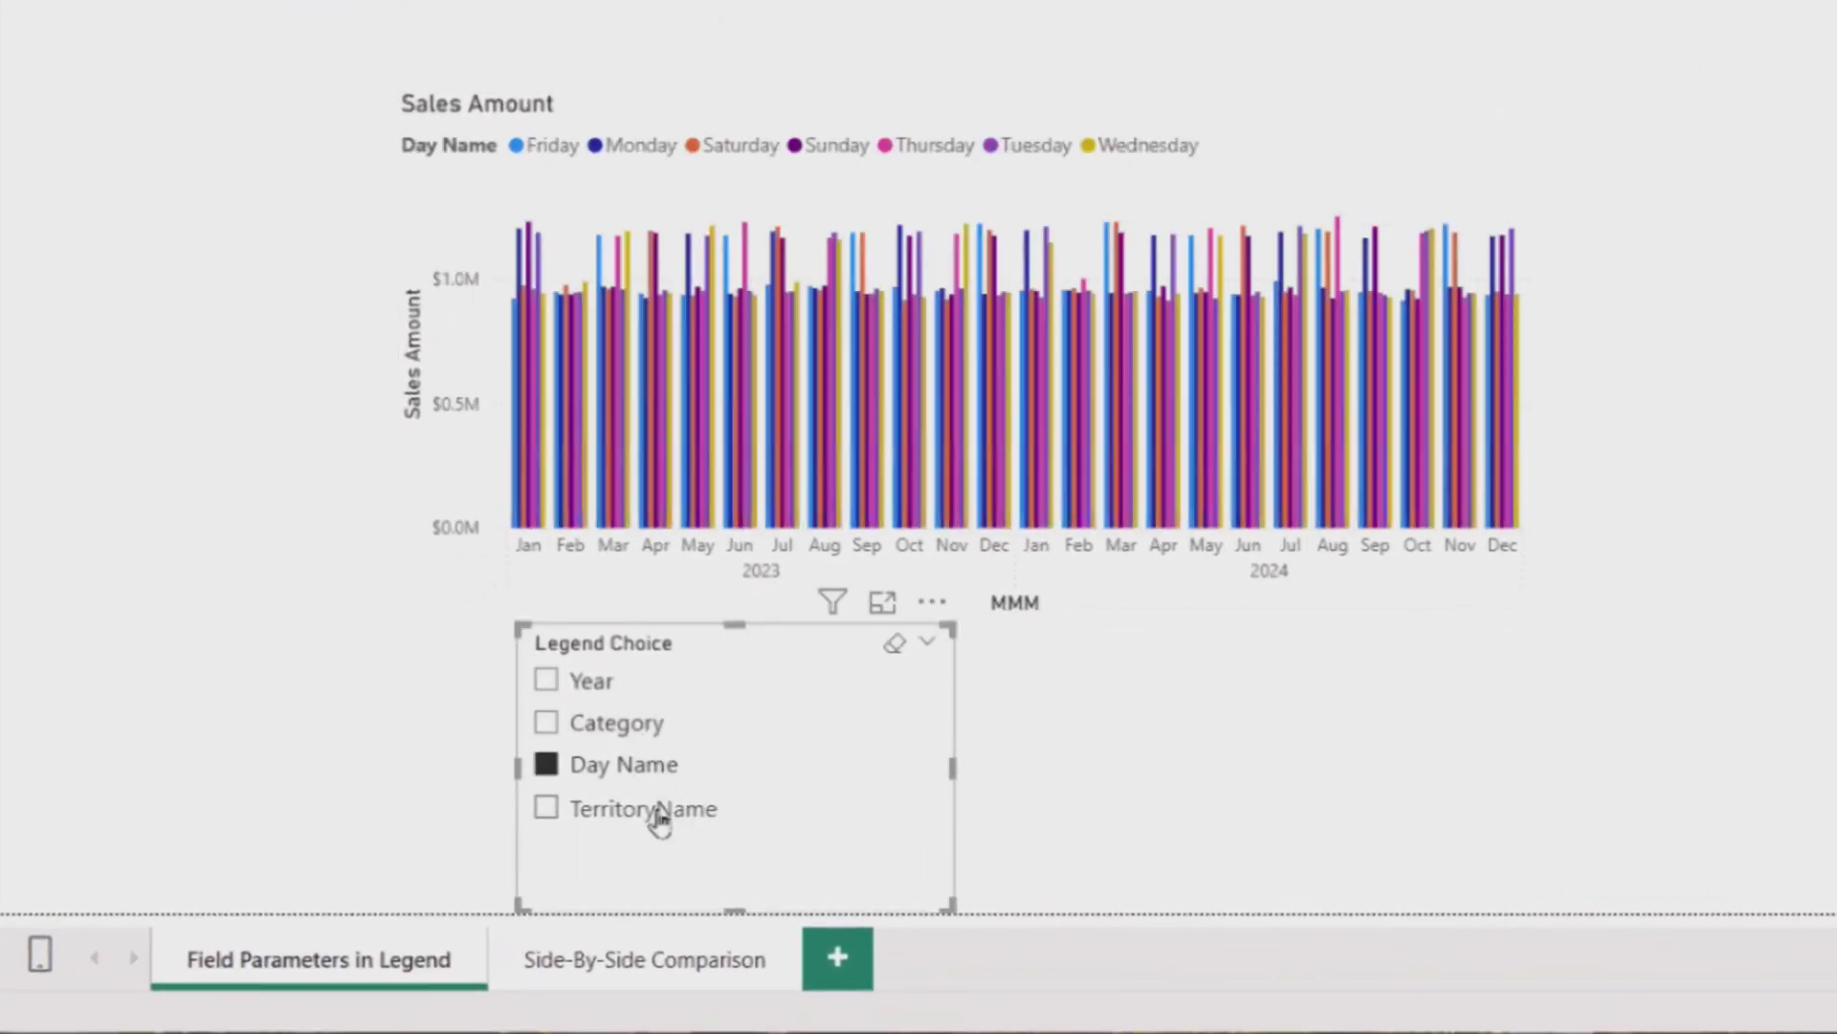
{"action": "left_click", "coordinate": [660, 821]}
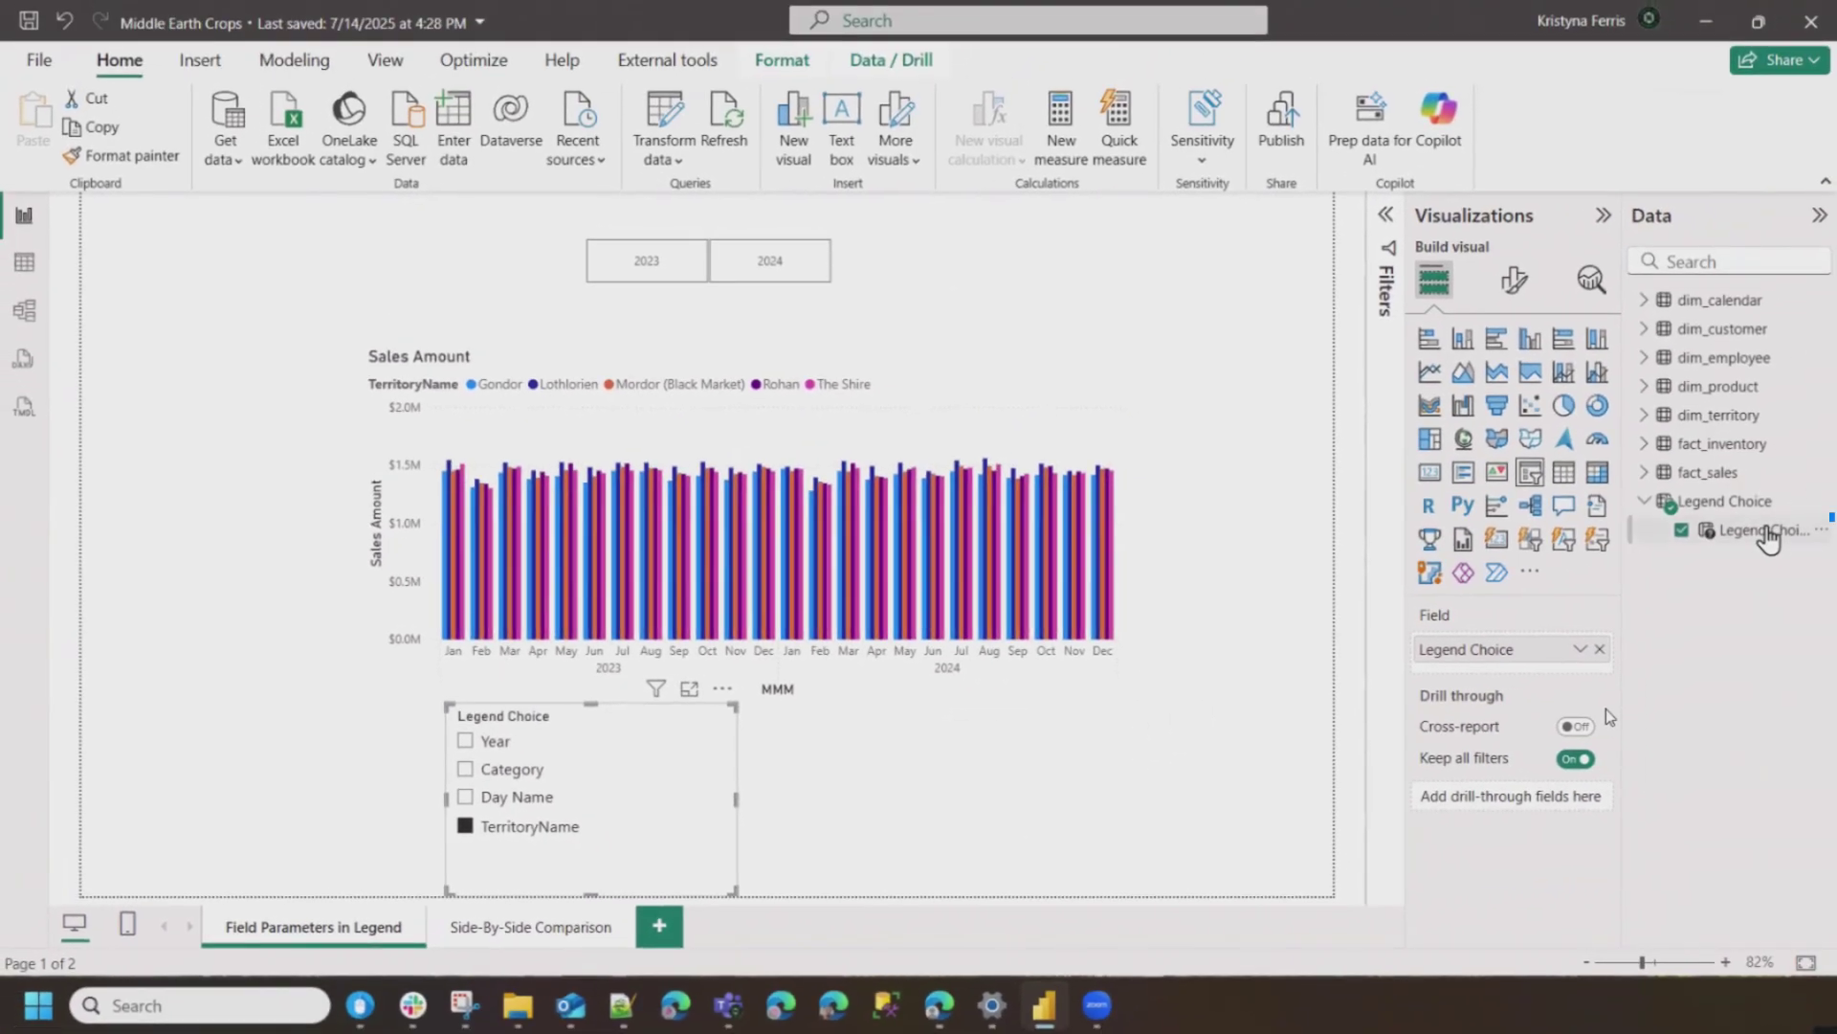
{"action": "left_click", "coordinate": [1767, 534]}
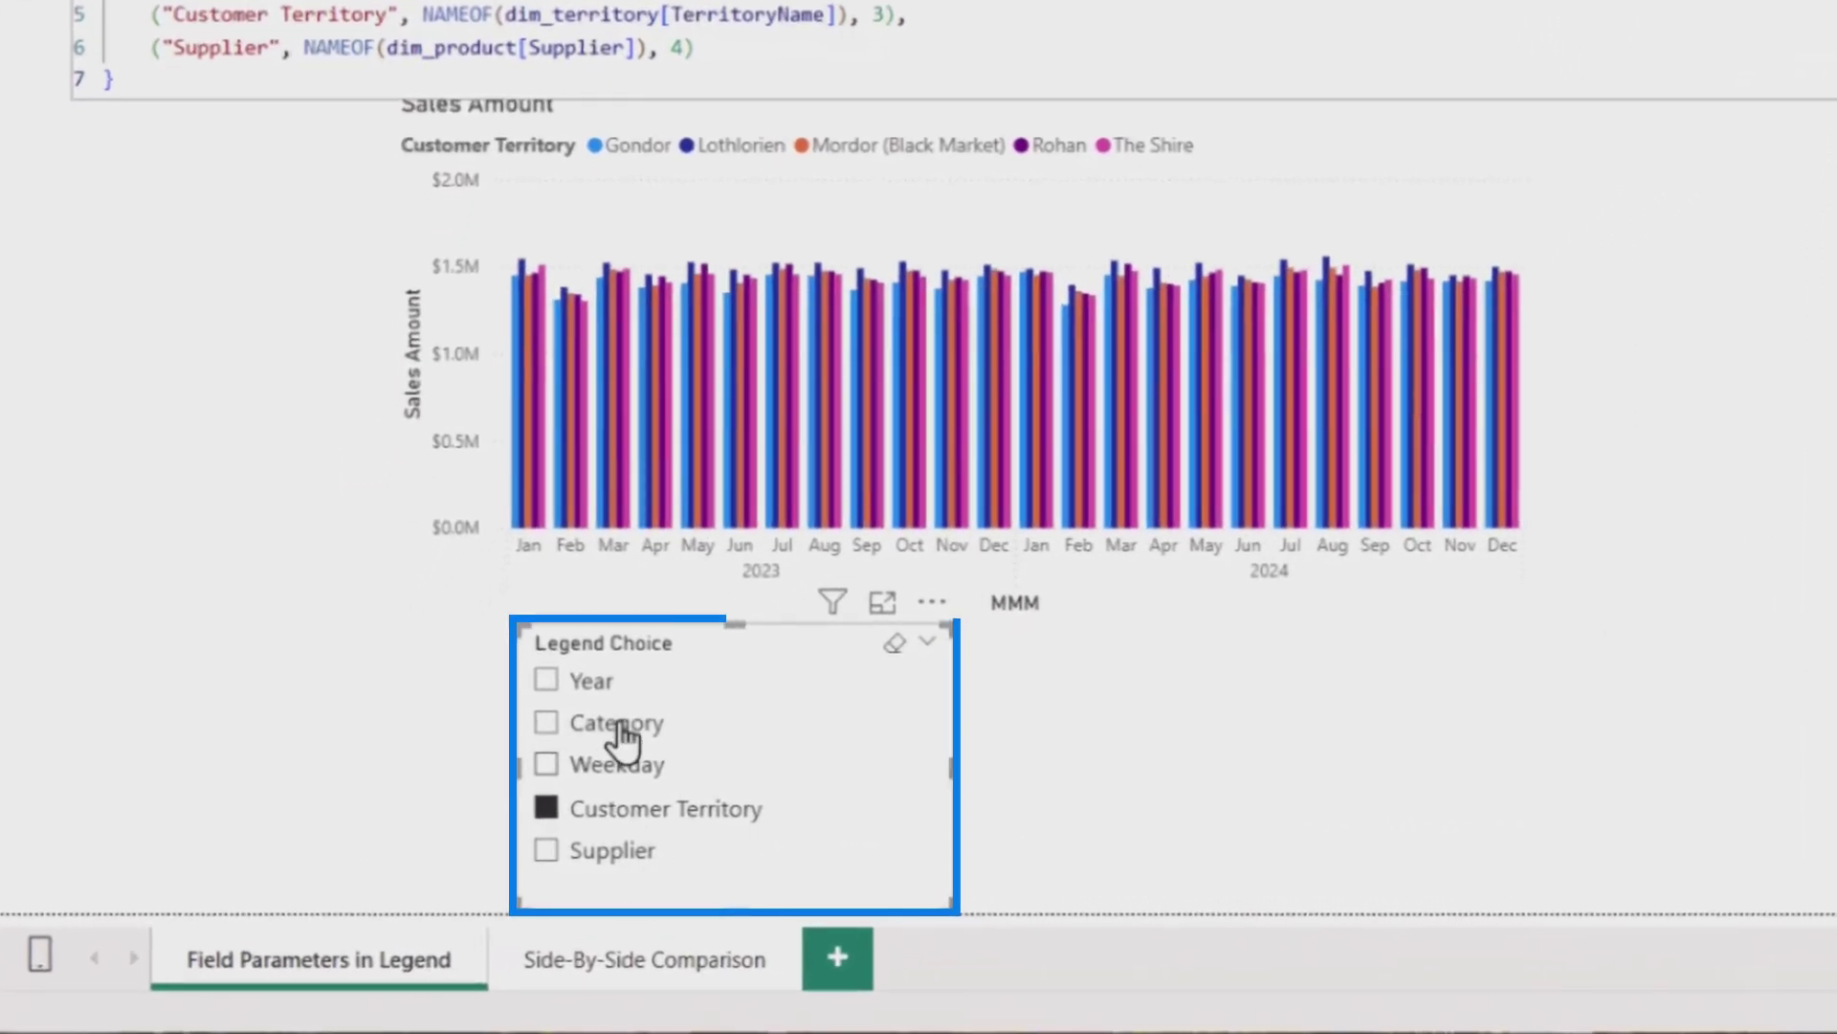
Show the chart by Weekday, then by Category, and select the Legend Choice slicer
{"action": "left_click", "coordinate": [598, 766]}
{"action": "left_click", "coordinate": [588, 724]}
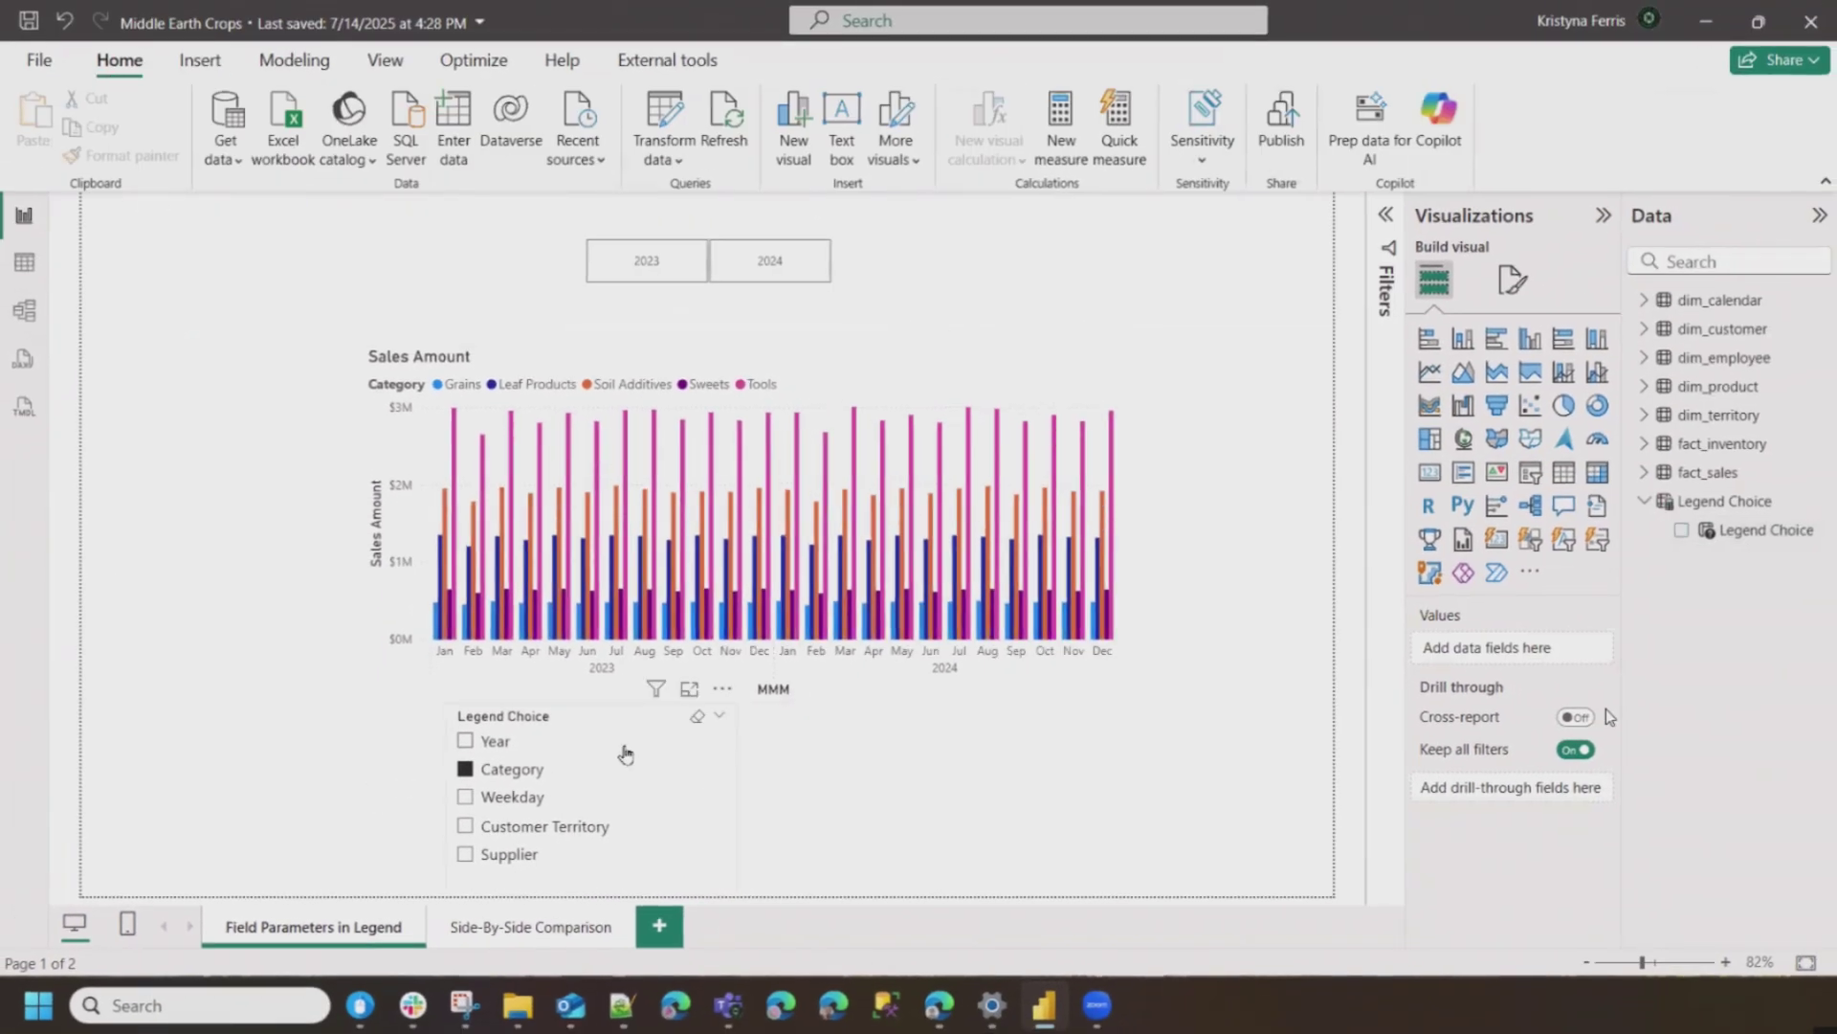
{"action": "left_click", "coordinate": [622, 715]}
Set the Legend Choice slicer's style to Tile
{"action": "left_click", "coordinate": [1512, 280]}
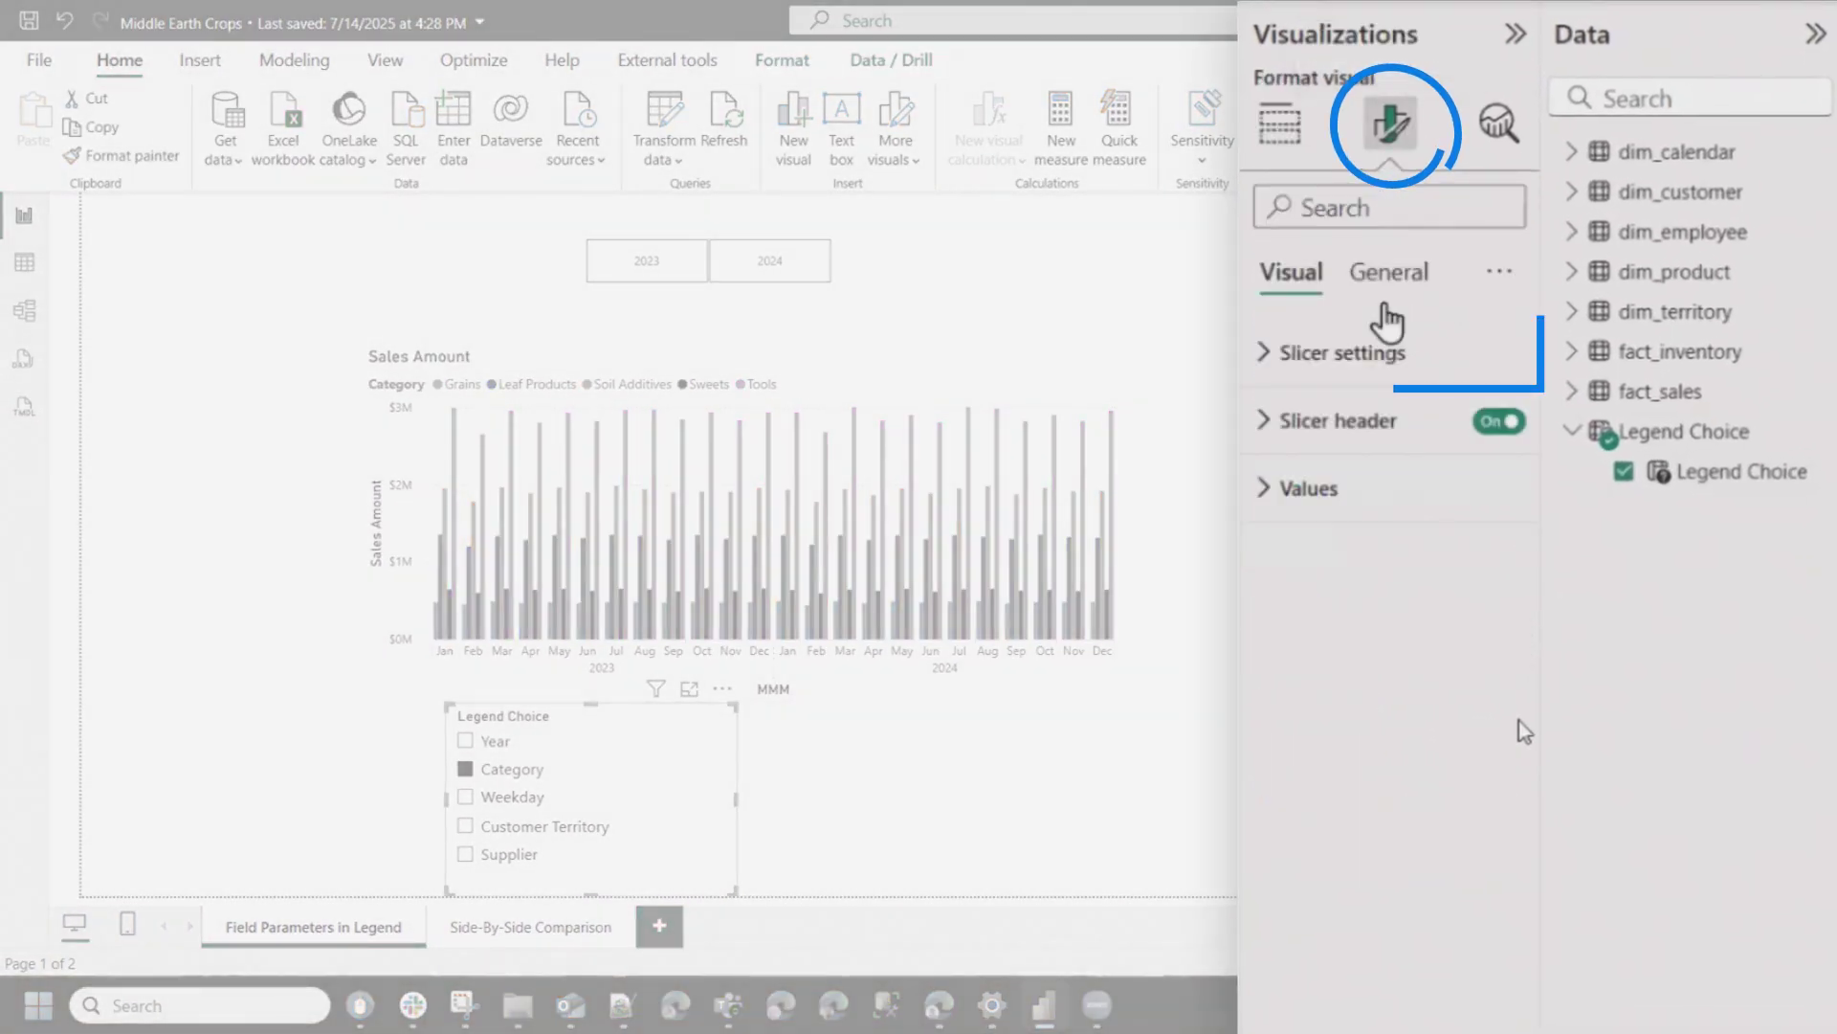
{"action": "left_click", "coordinate": [1343, 353]}
{"action": "left_click", "coordinate": [1388, 519]}
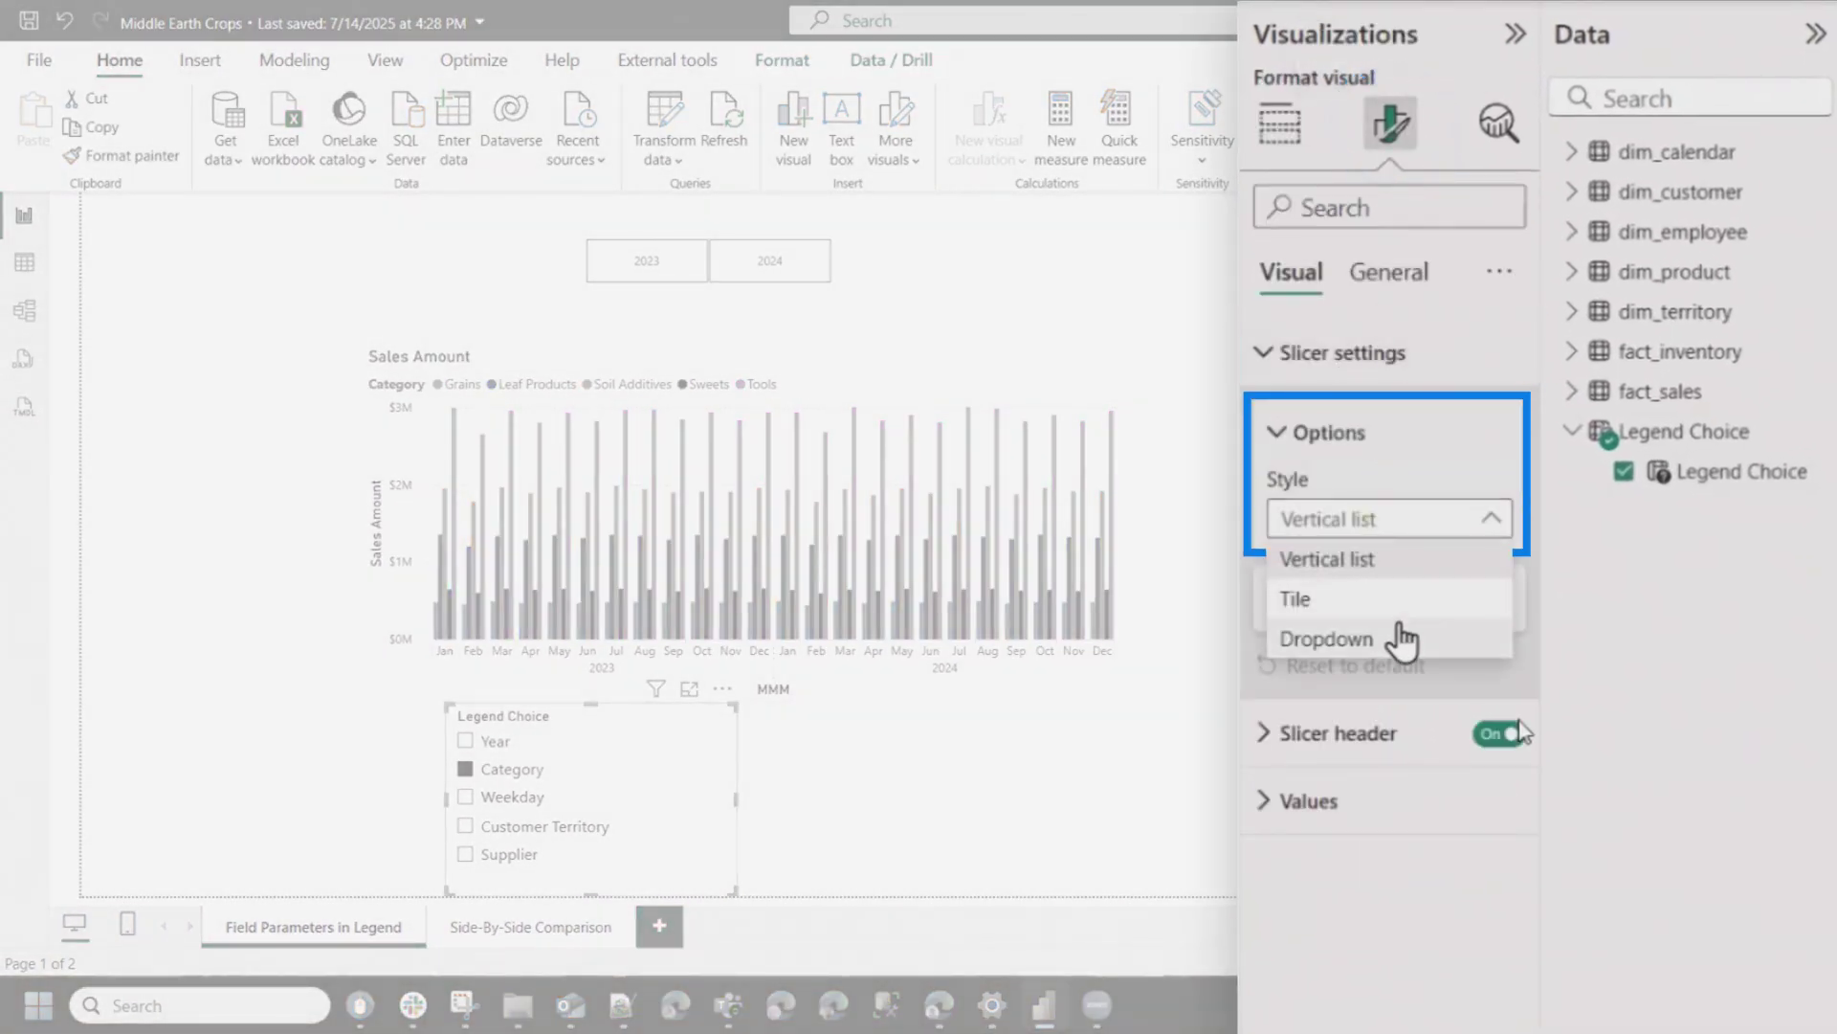
{"action": "left_click", "coordinate": [1294, 601]}
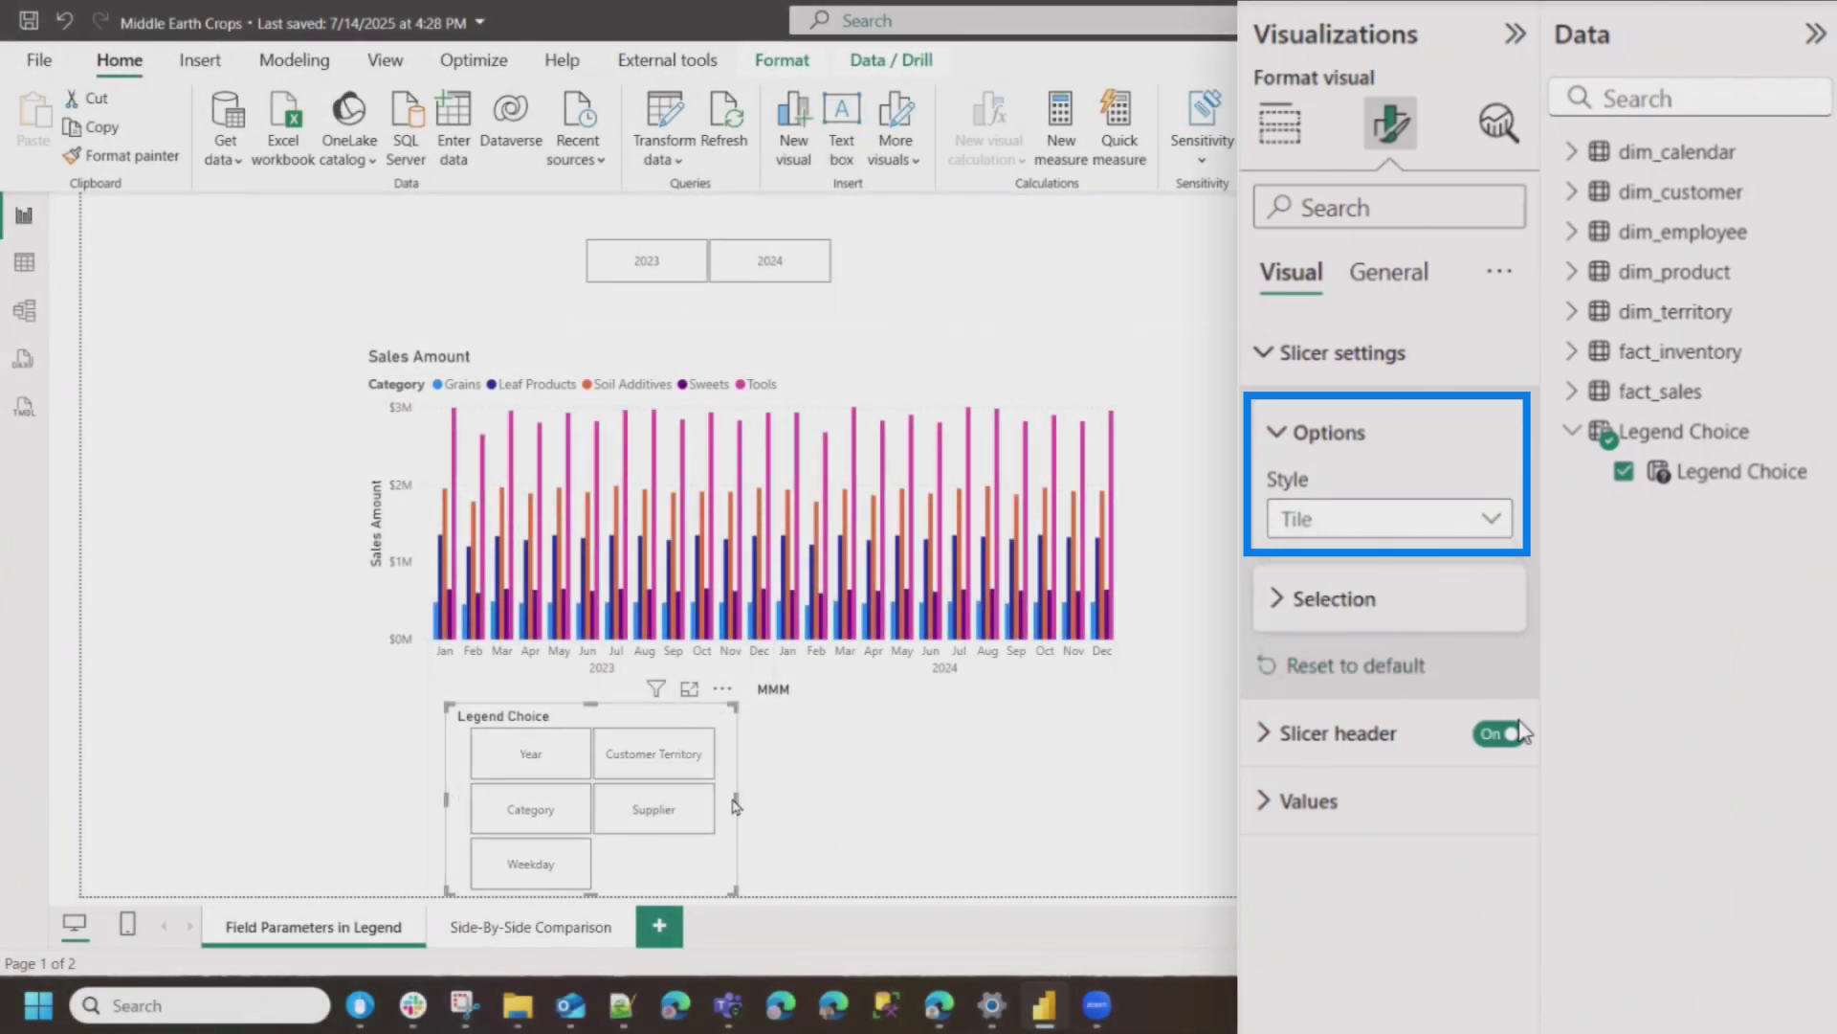
Split the chart by Customer Territory, then by Supplier
{"action": "left_click", "coordinate": [761, 809]}
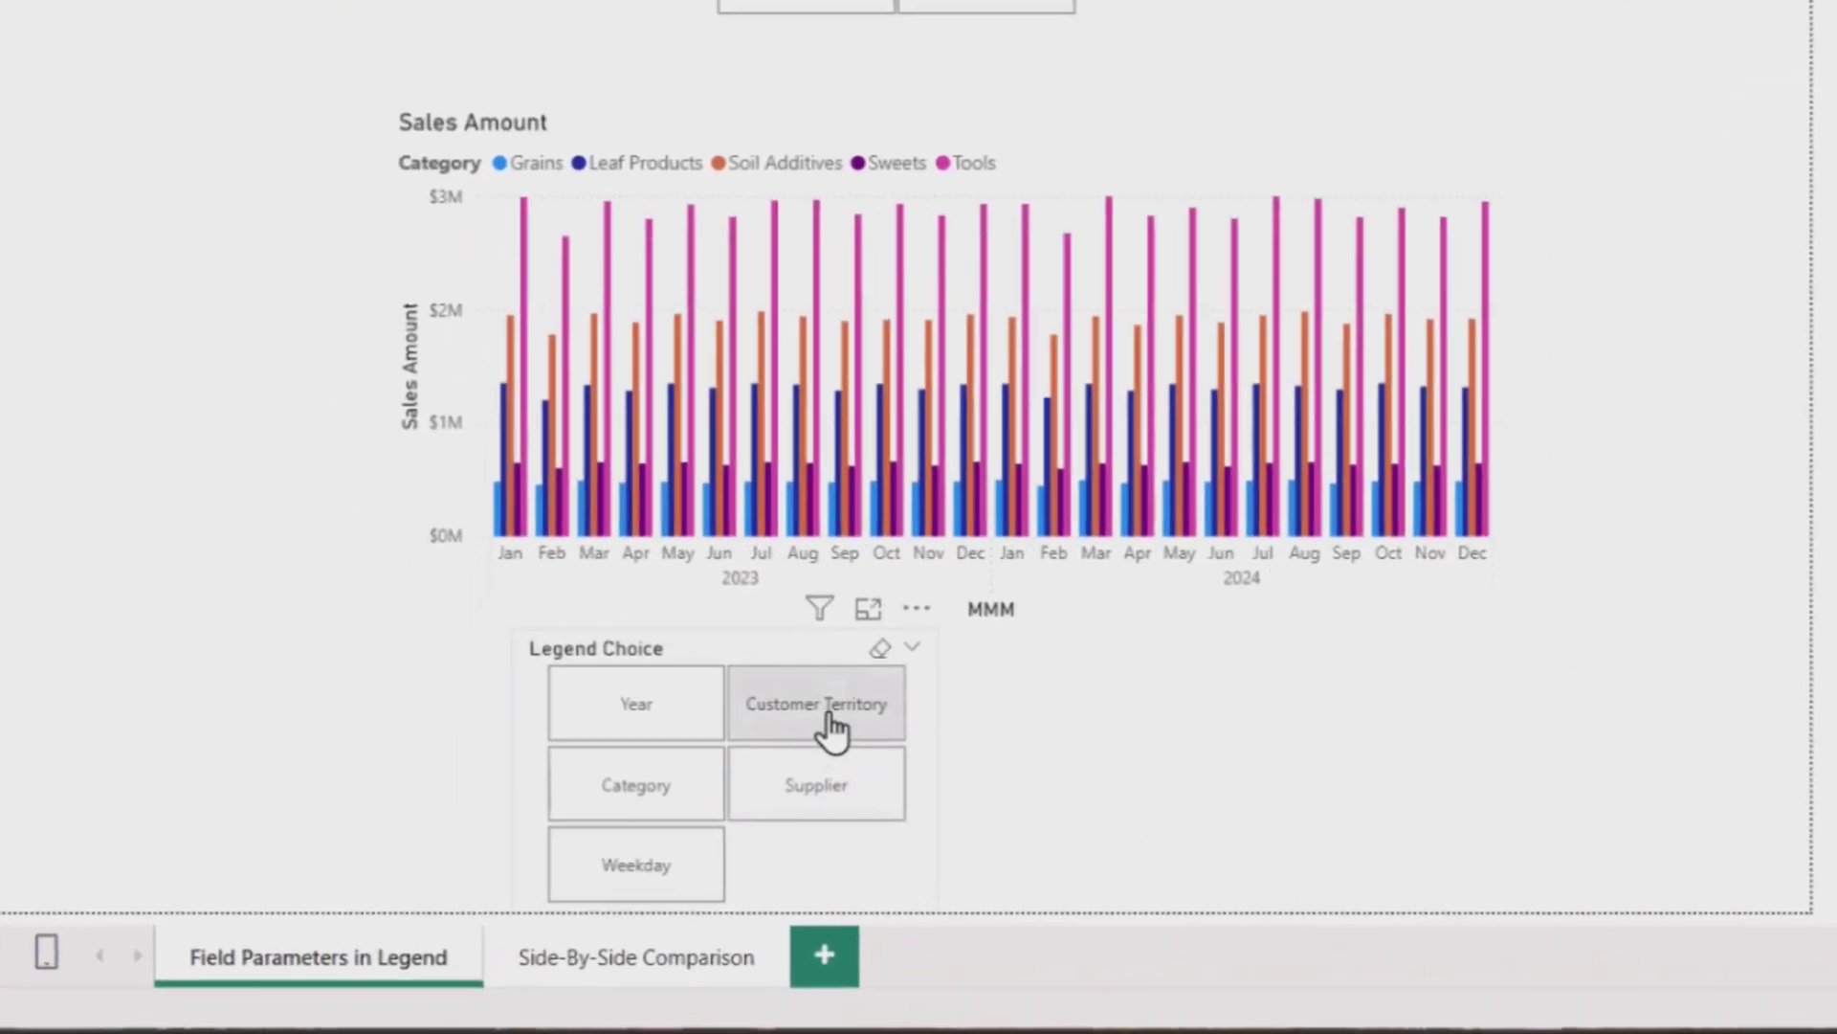
{"action": "left_click", "coordinate": [832, 729]}
{"action": "left_click", "coordinate": [765, 804]}
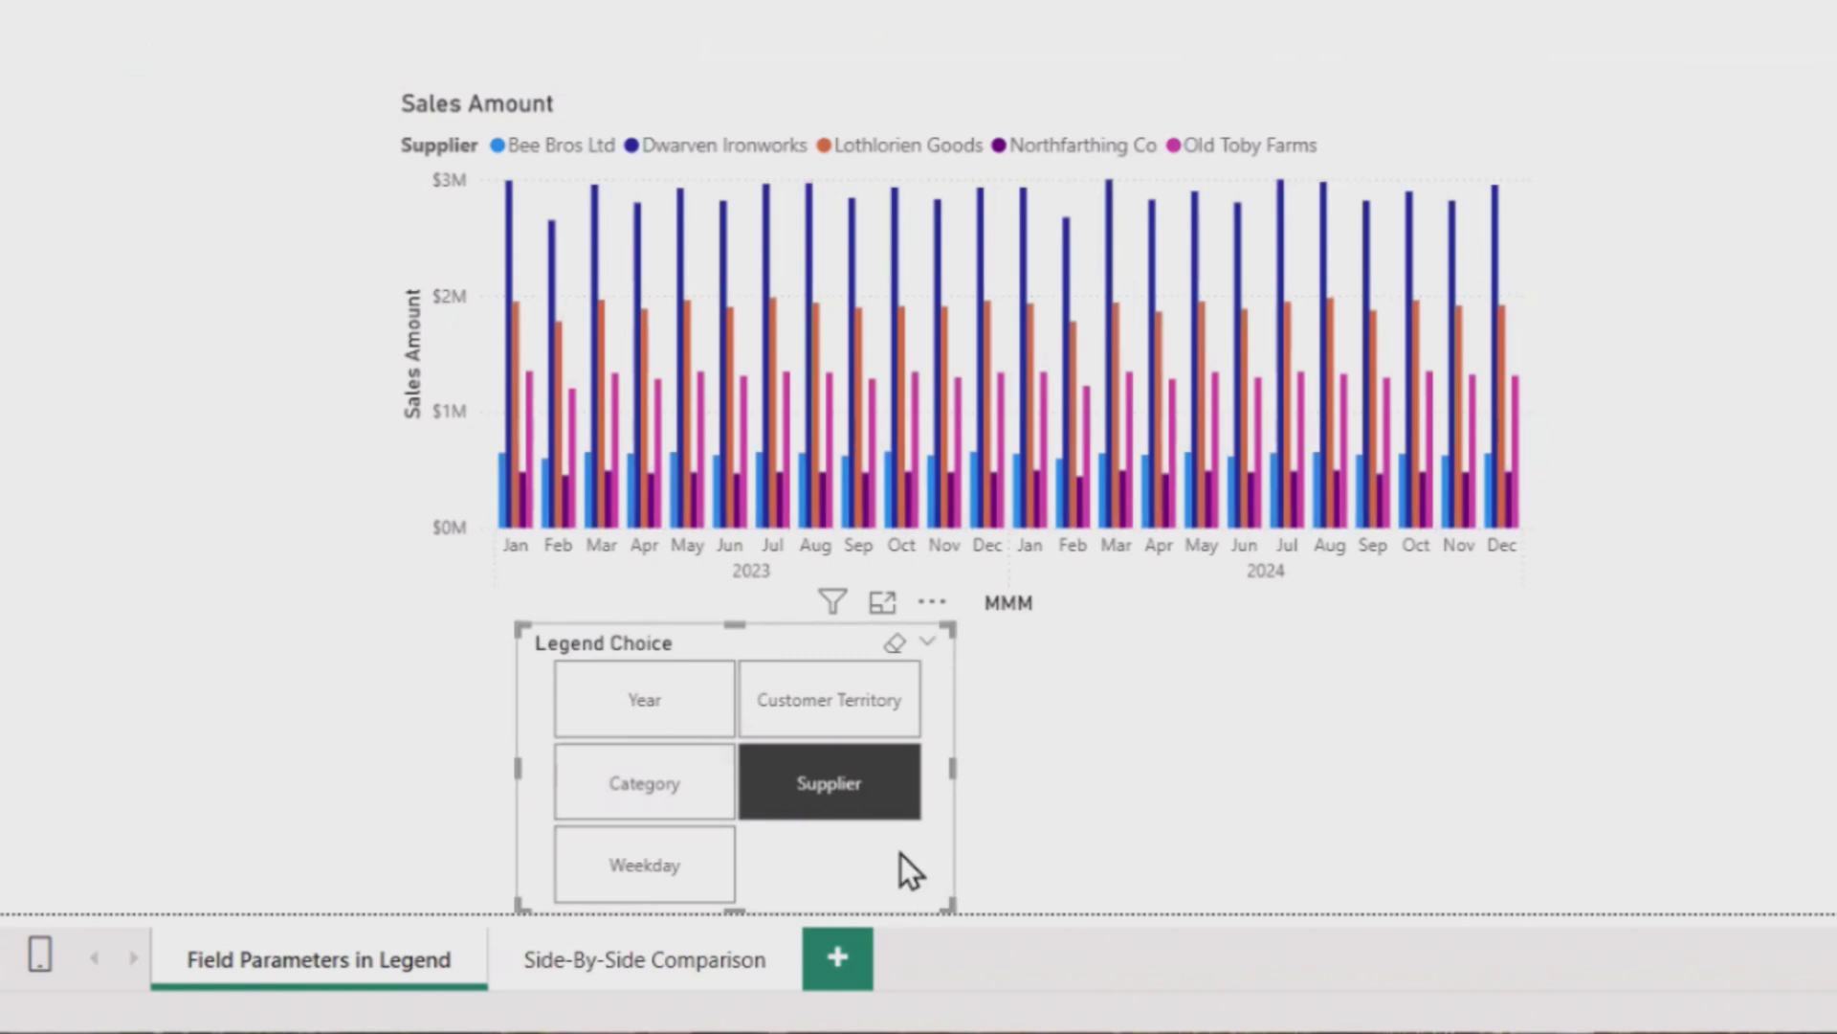
Widen the slicer to the chart's edge, shrink it to one tile row, then test tiles ending on Category
{"action": "left_click_drag", "start_coordinate": [954, 777], "coordinate": [1489, 728]}
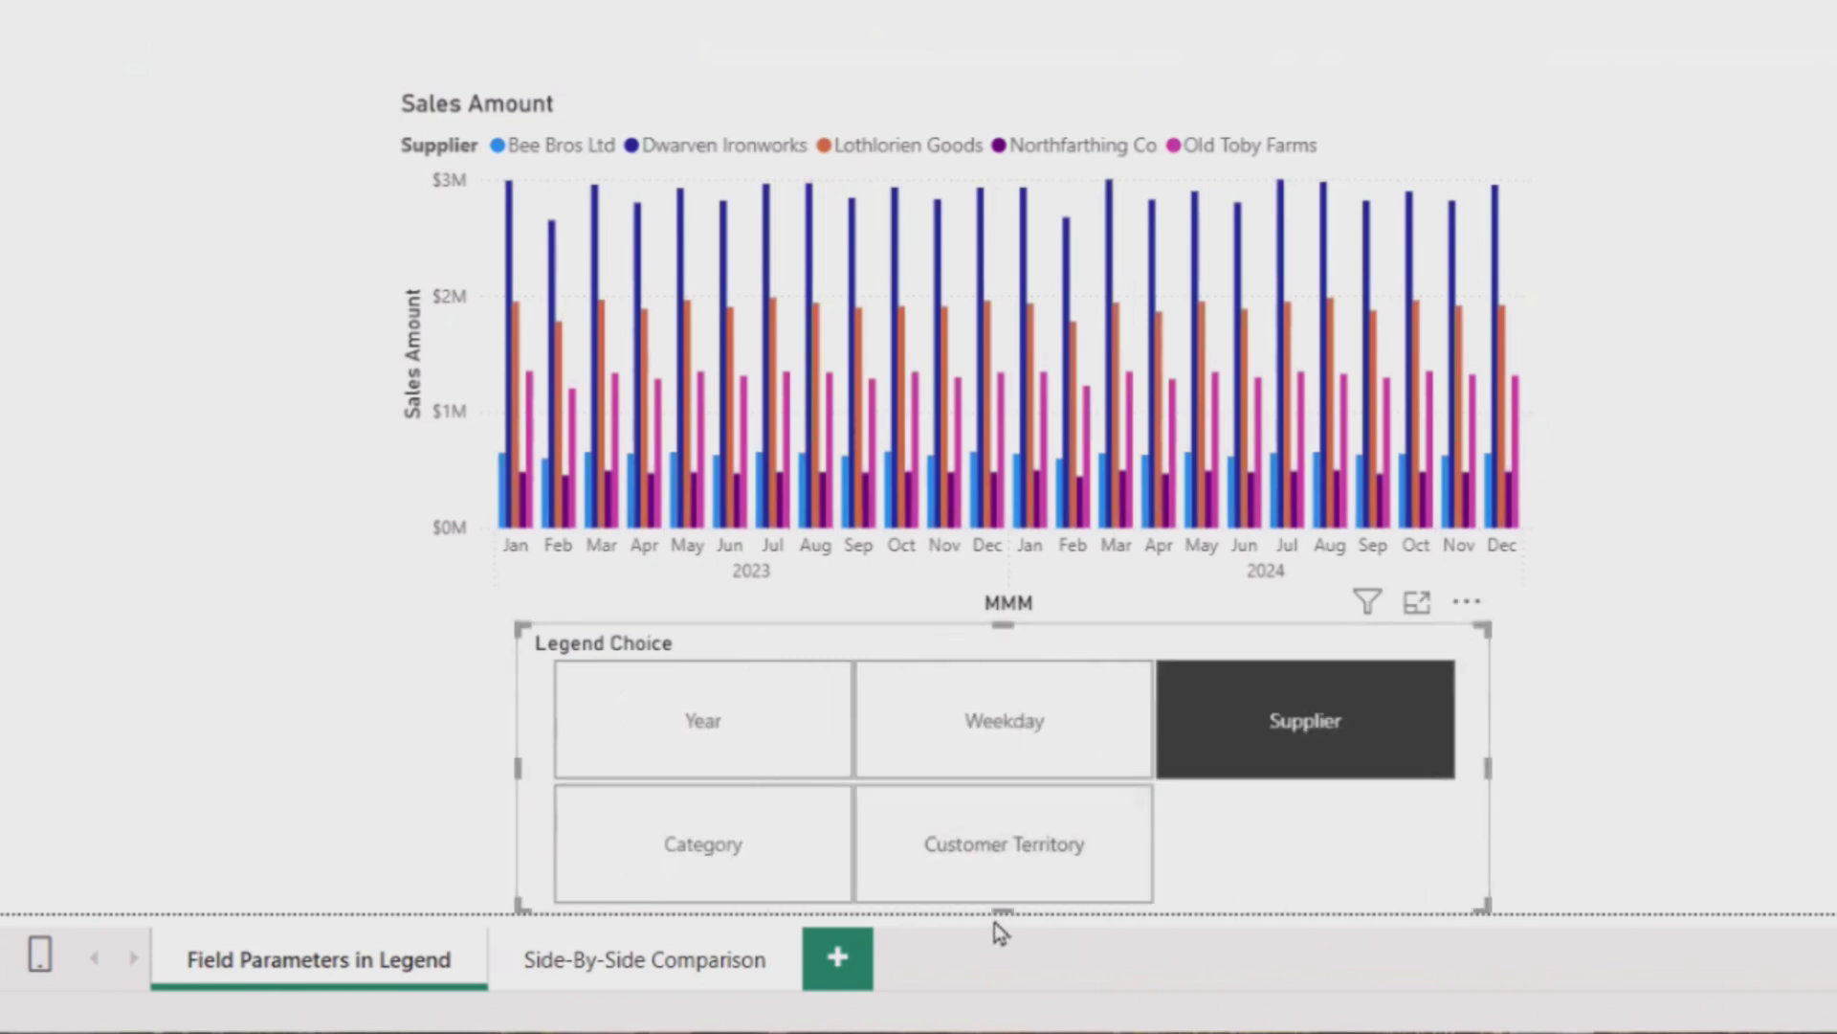
{"action": "mouse_move", "coordinate": [999, 912]}
{"action": "left_mouse_down"}
{"action": "mouse_move", "coordinate": [1041, 800]}
{"action": "mouse_move", "coordinate": [1101, 735]}
{"action": "left_mouse_up"}
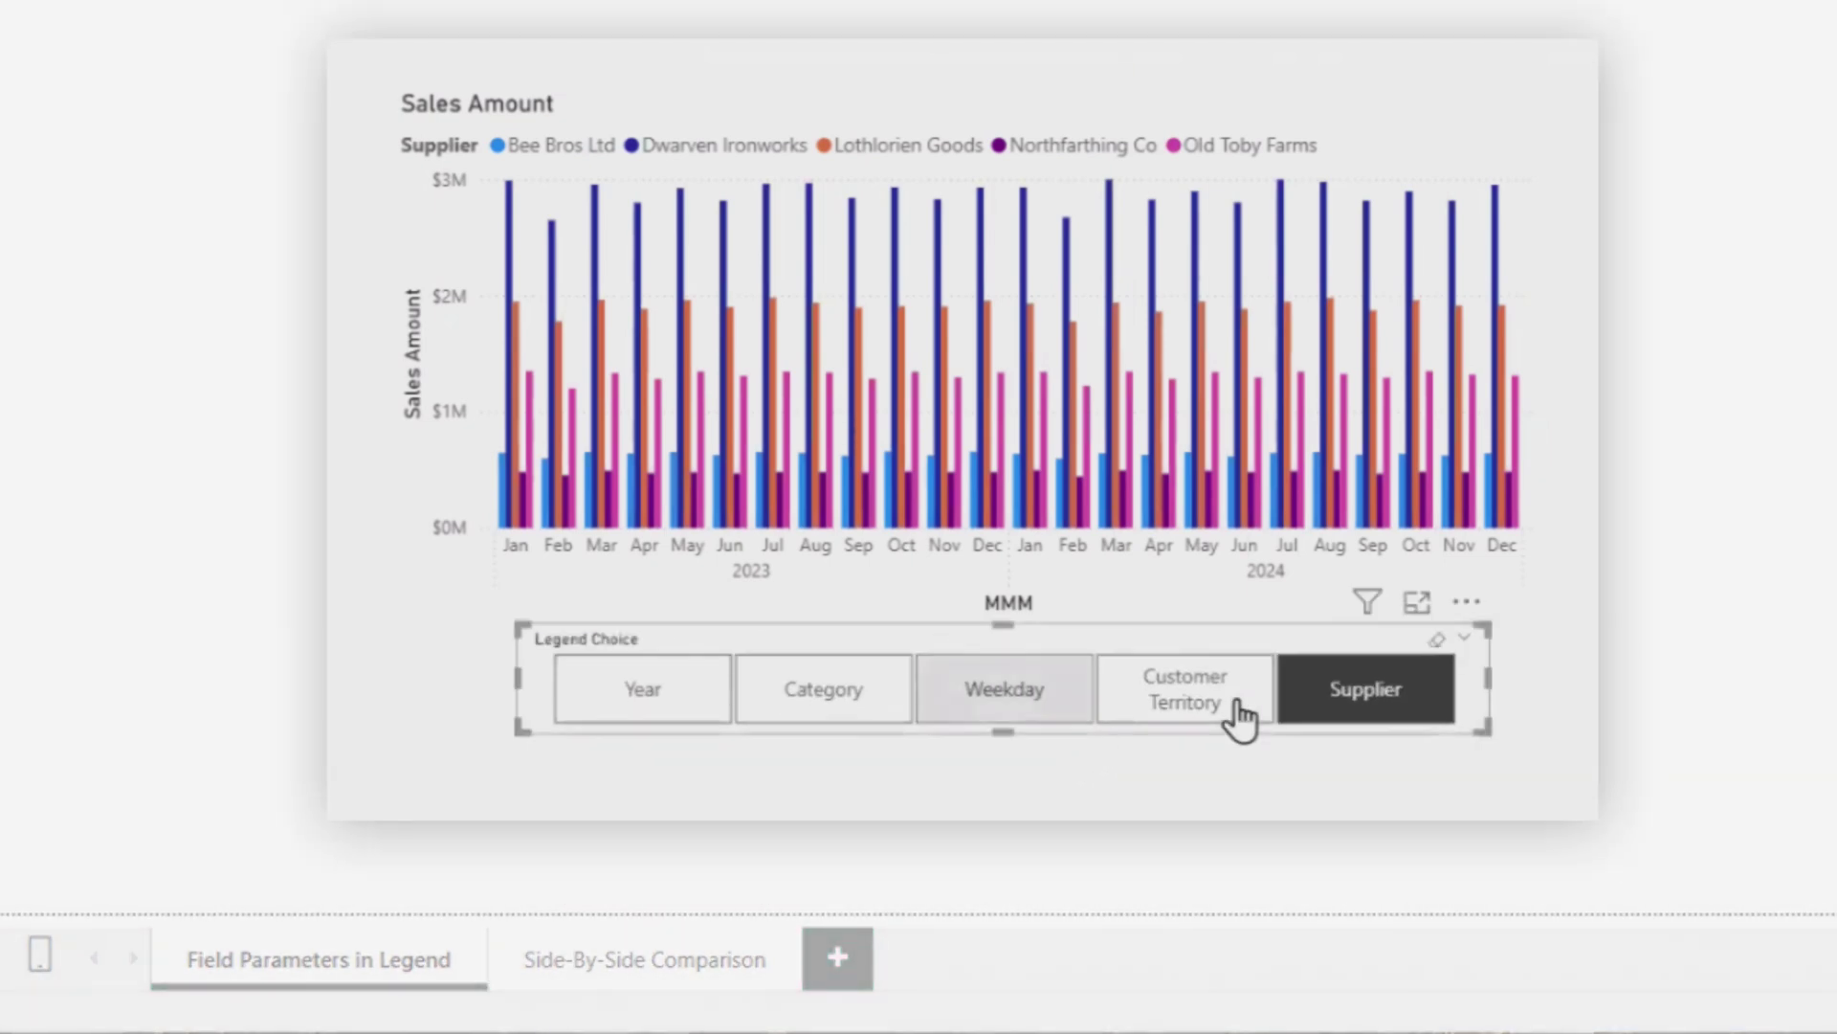
{"action": "left_click", "coordinate": [1226, 700]}
{"action": "left_click", "coordinate": [960, 716]}
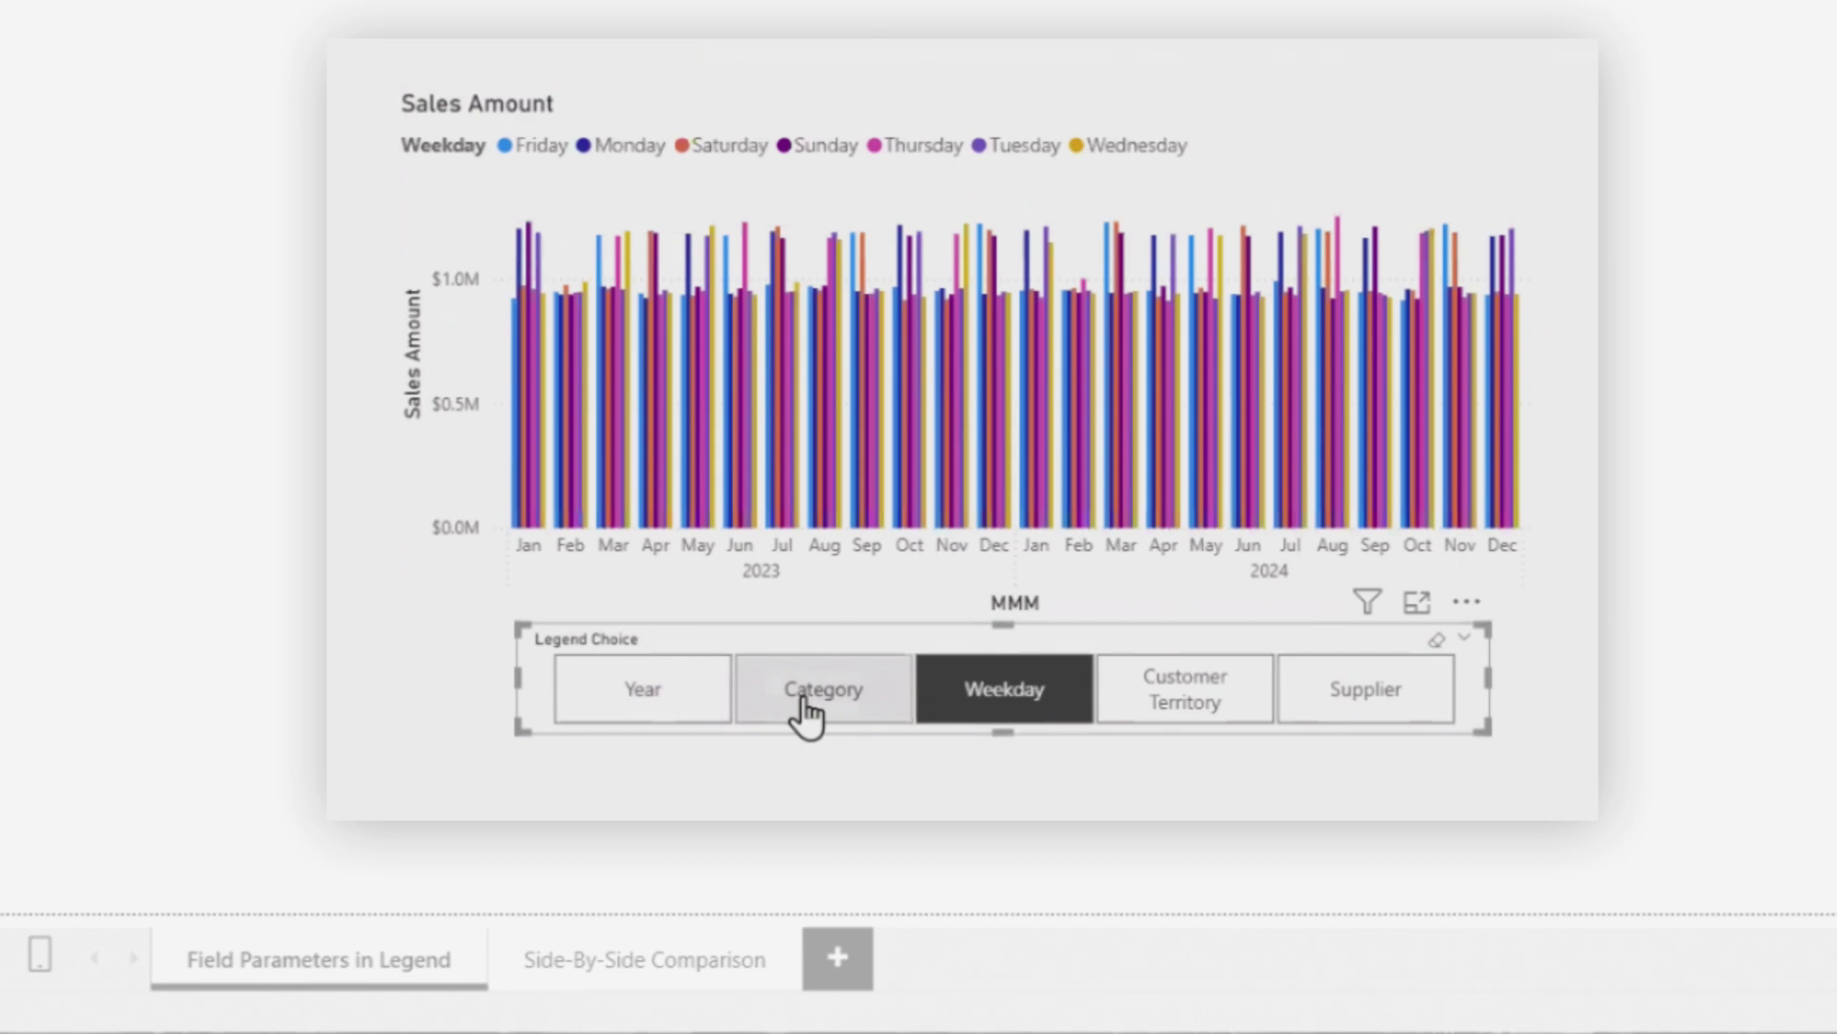
{"action": "left_click", "coordinate": [809, 713]}
{"action": "left_click", "coordinate": [622, 693]}
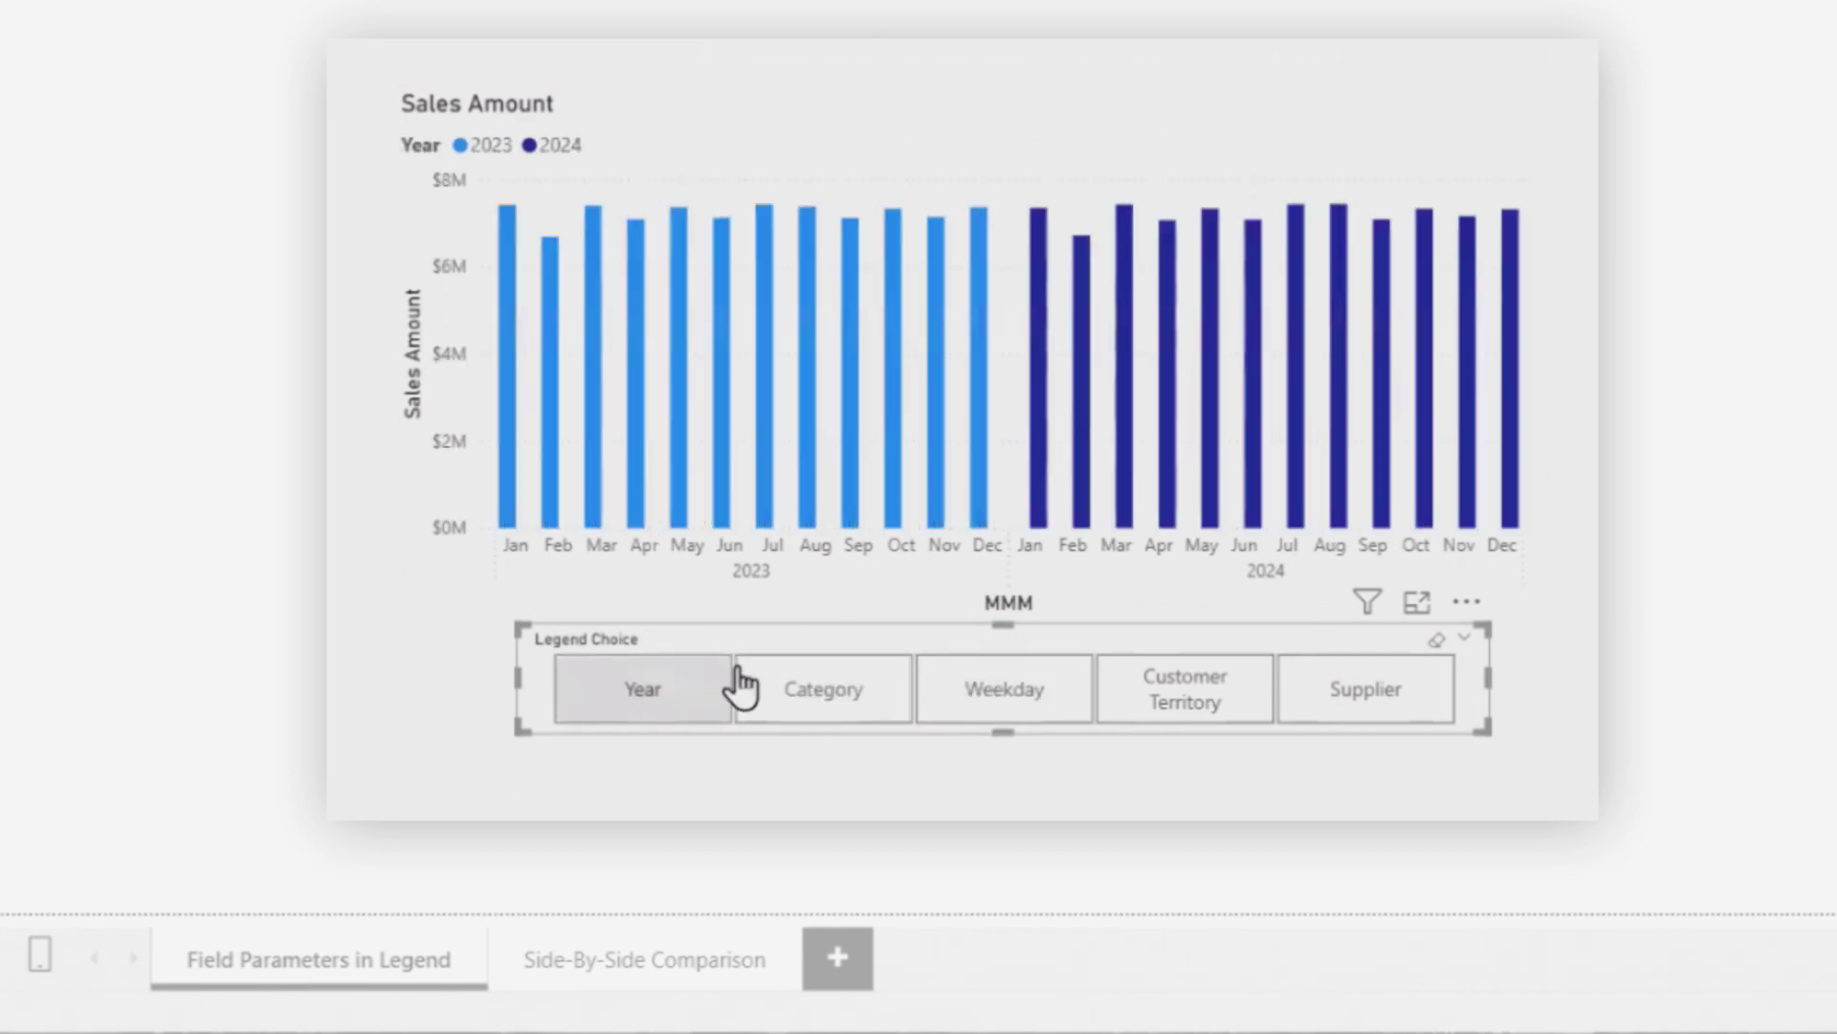
{"action": "left_click", "coordinate": [836, 713]}
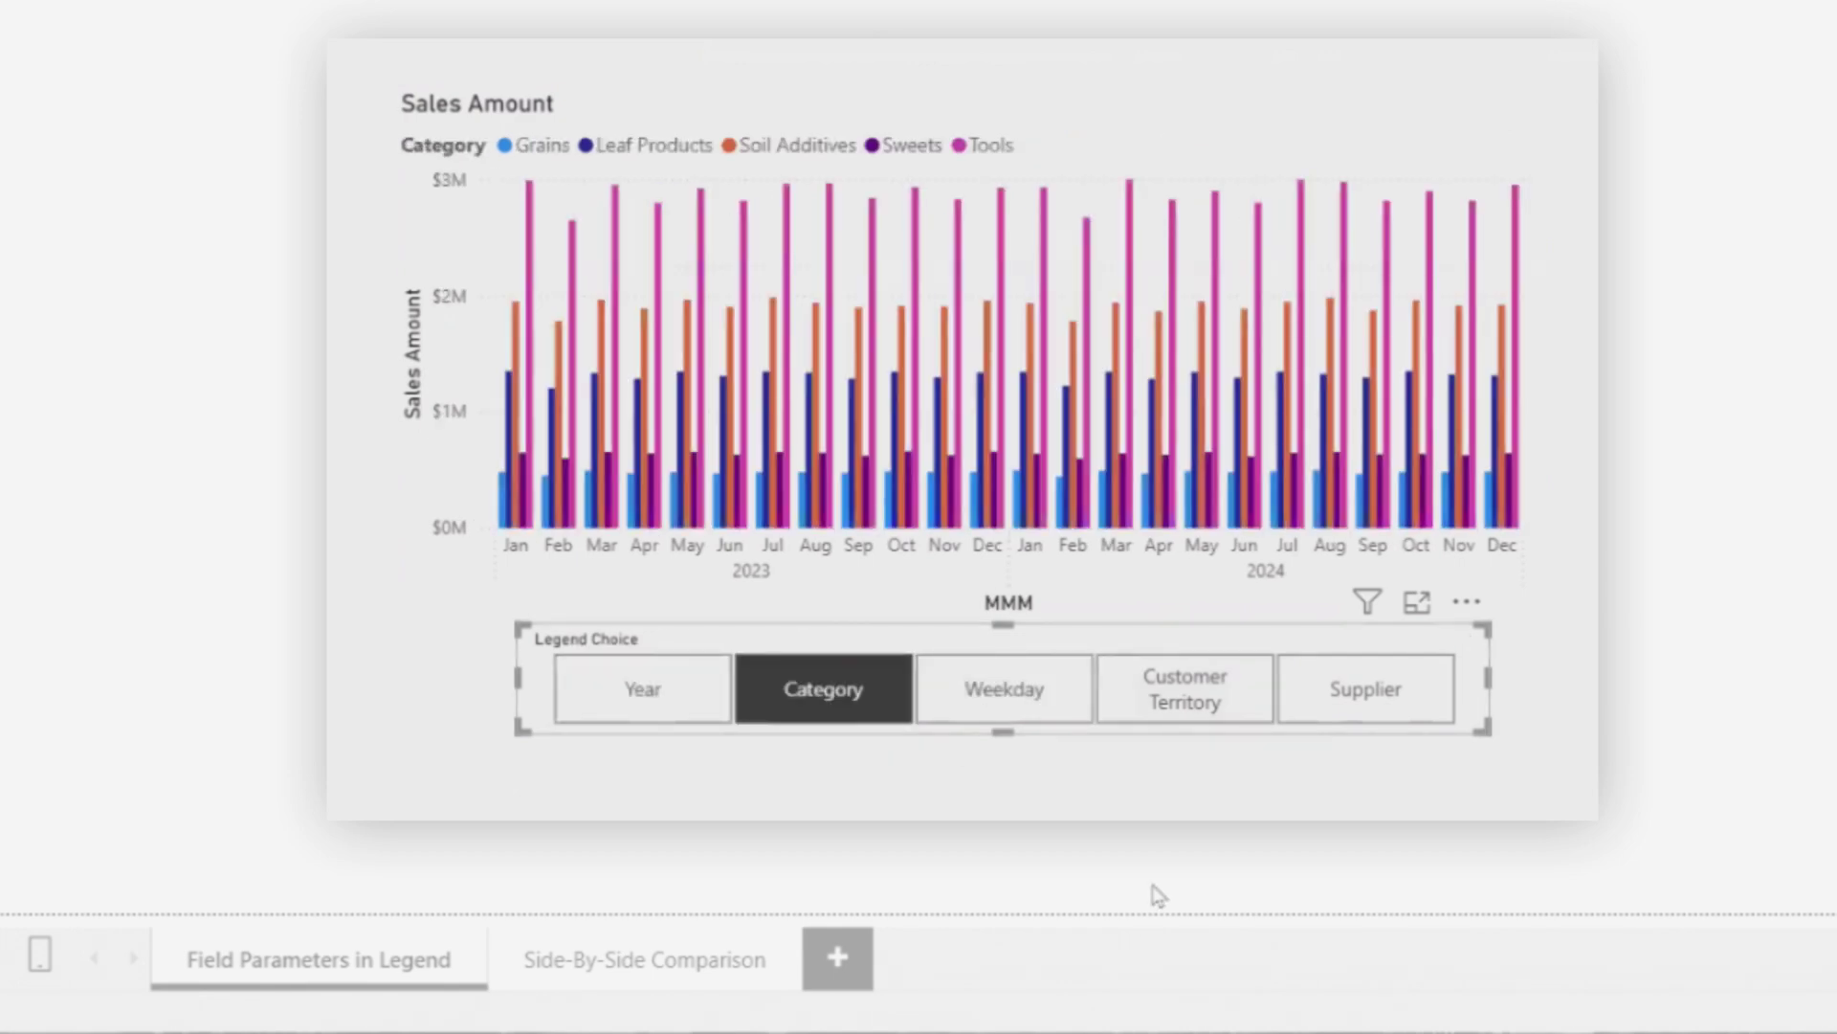